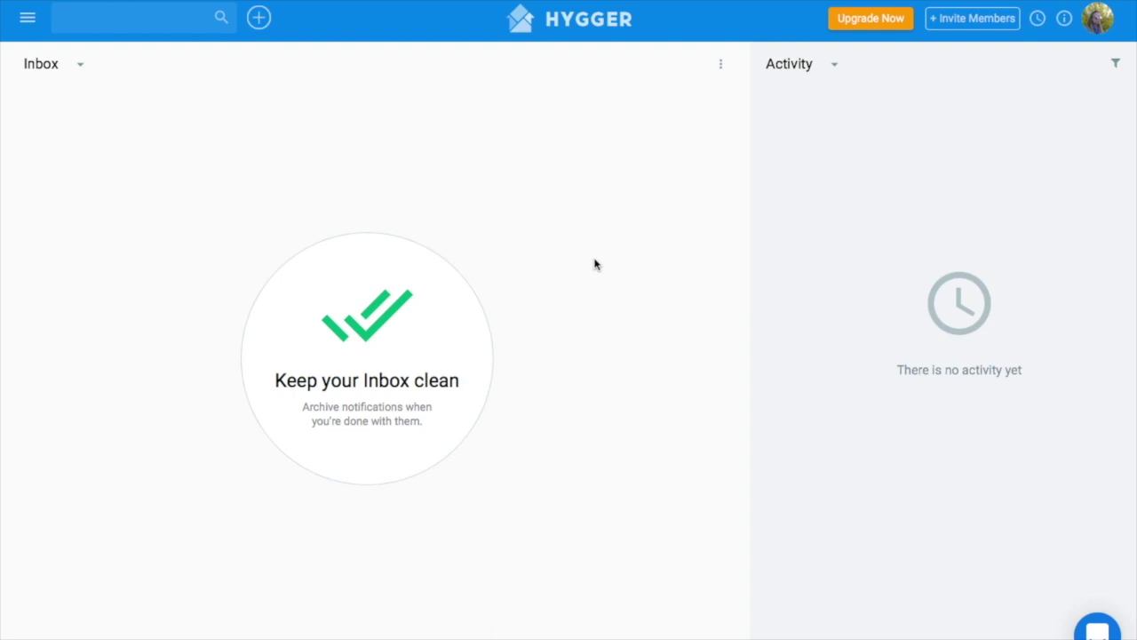
# Step: Create a new board from the Product Backlog template and name it "Product Backlog"
pyautogui.click(259, 17)
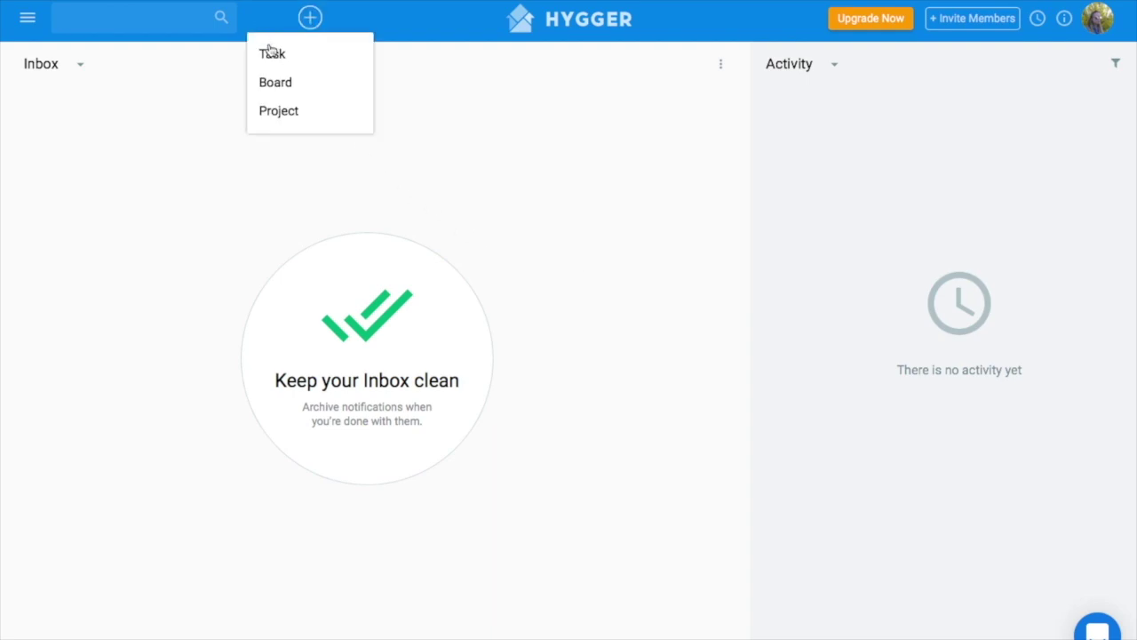
pyautogui.click(280, 82)
pyautogui.click(601, 127)
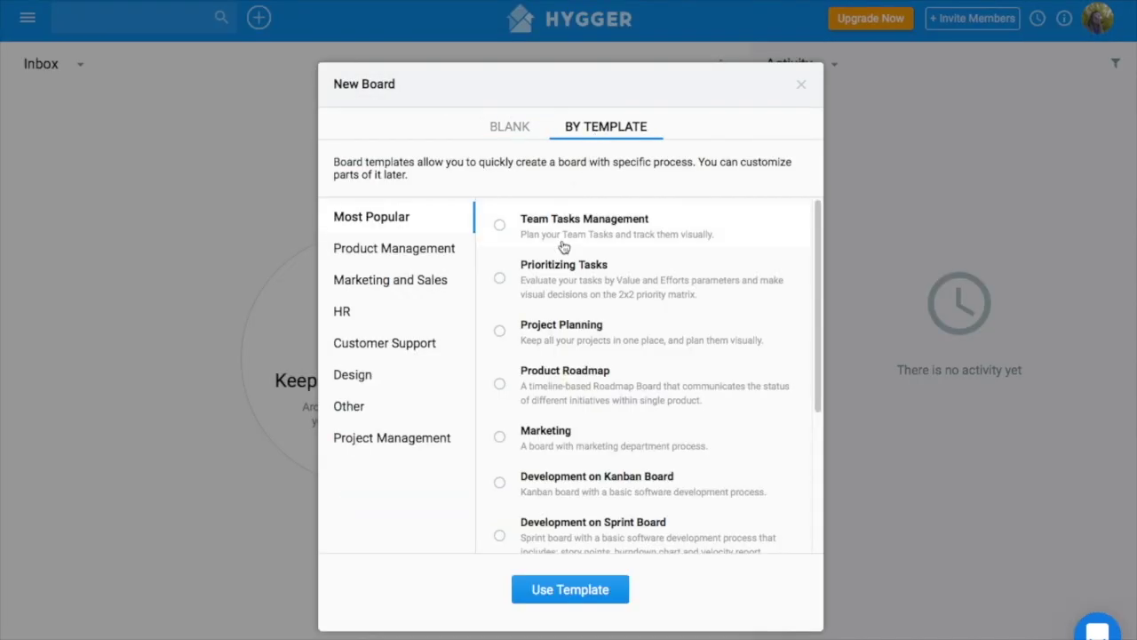
pyautogui.scroll(-3, 573, 280)
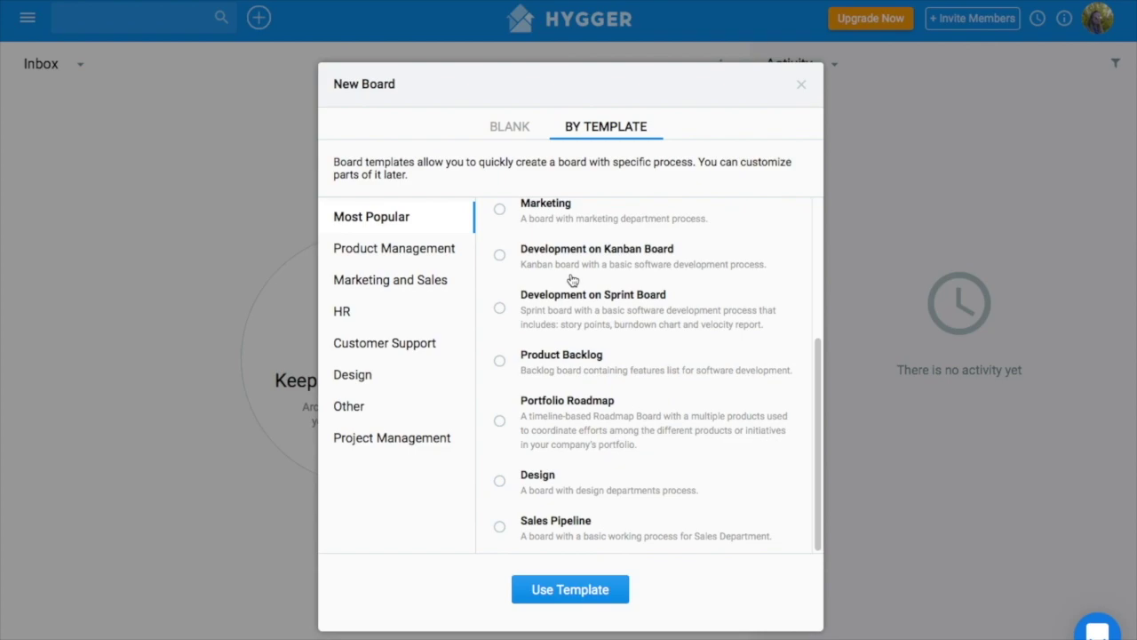
pyautogui.click(583, 382)
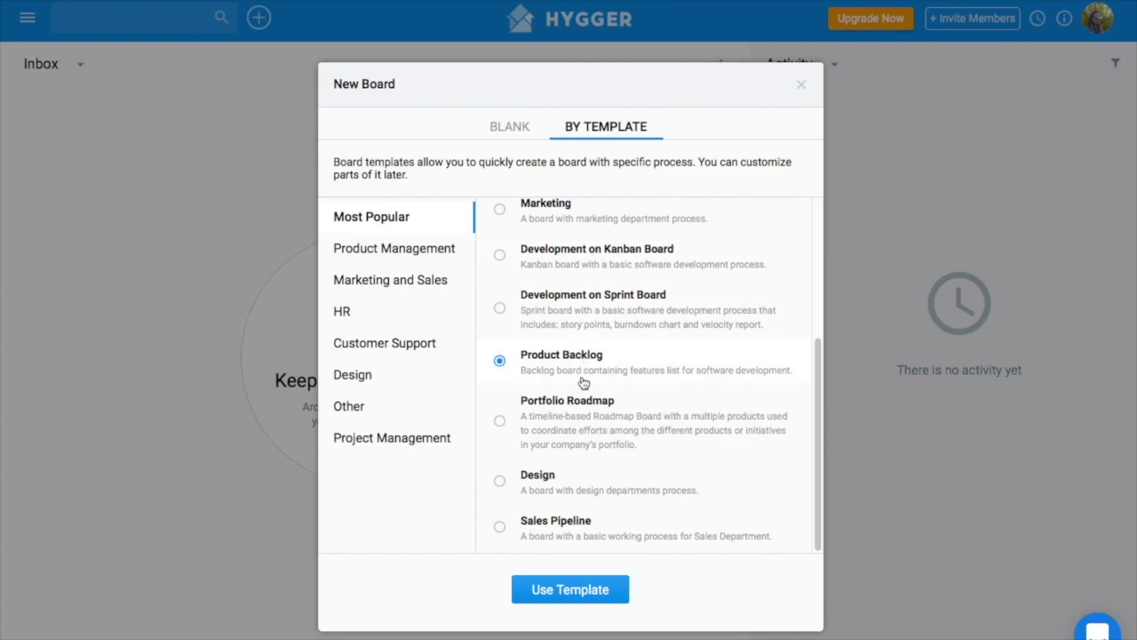
pyautogui.click(574, 589)
pyautogui.write('P')
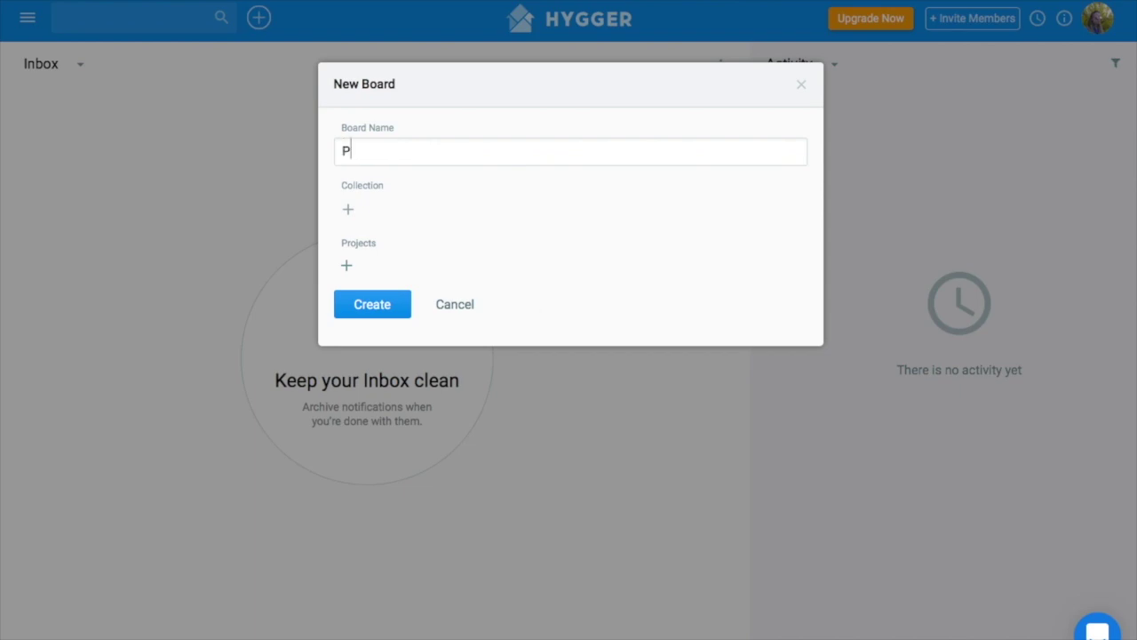
pyautogui.write('roduct Backlog')
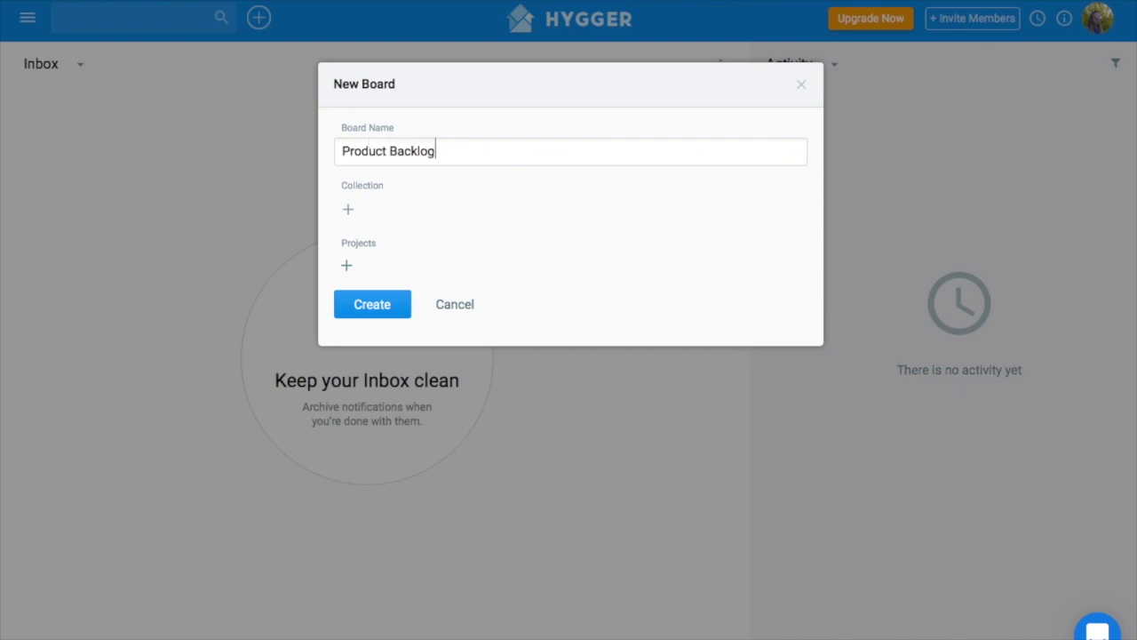
pyautogui.click(381, 314)
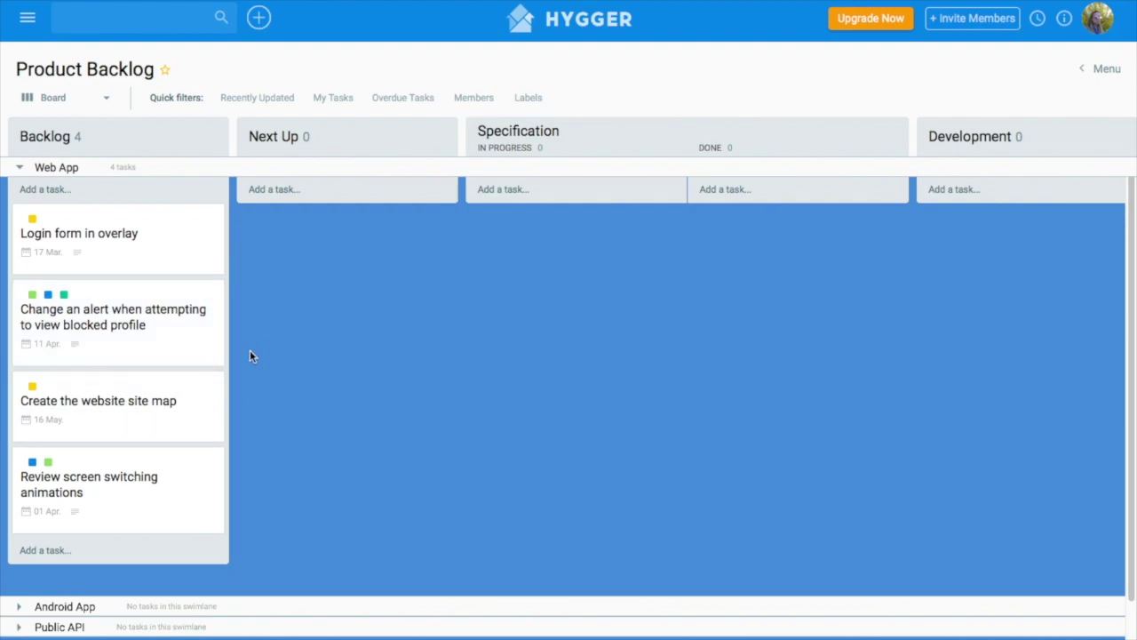
# Step: Set the board's prioritization type to ICE and close the prioritization settings
pyautogui.click(1105, 68)
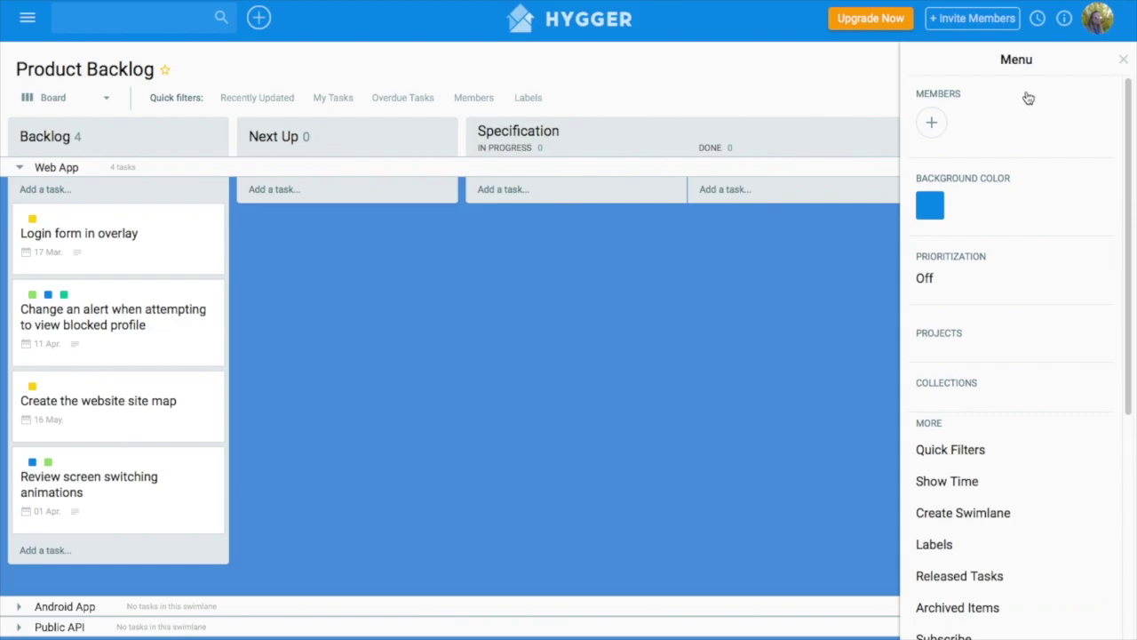
pyautogui.click(945, 282)
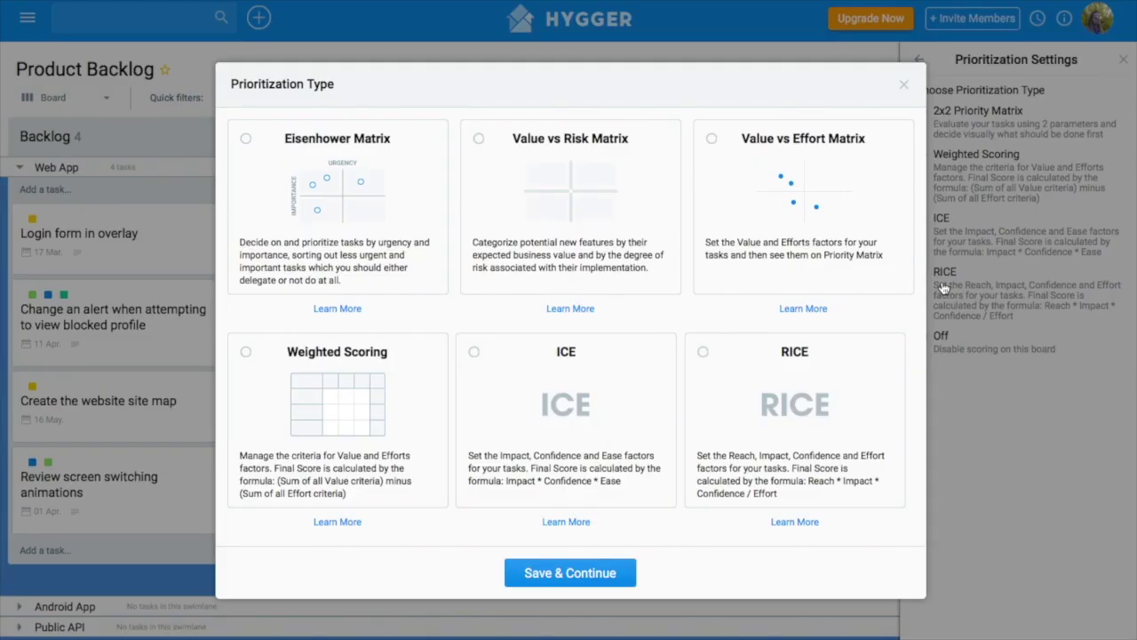
pyautogui.click(833, 207)
pyautogui.click(595, 369)
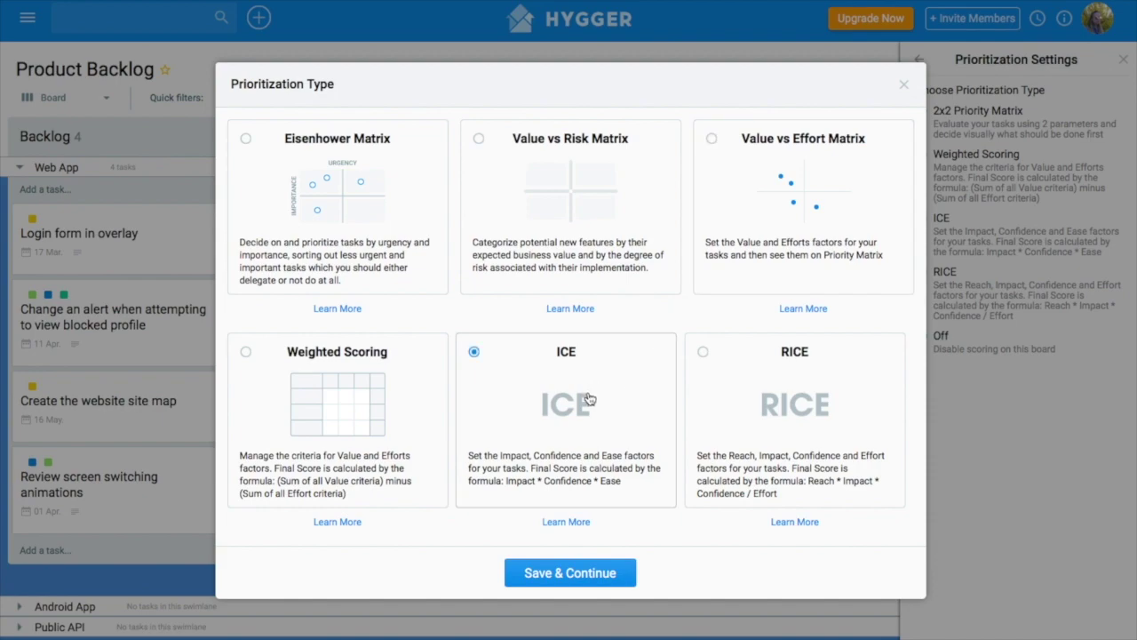
pyautogui.click(565, 574)
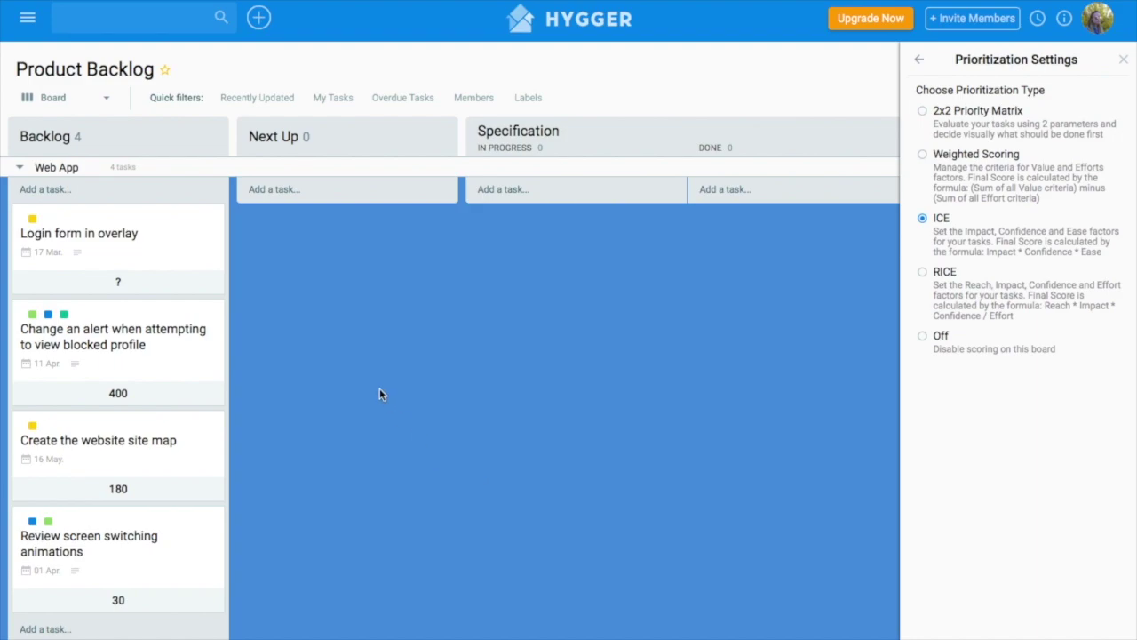
pyautogui.click(379, 387)
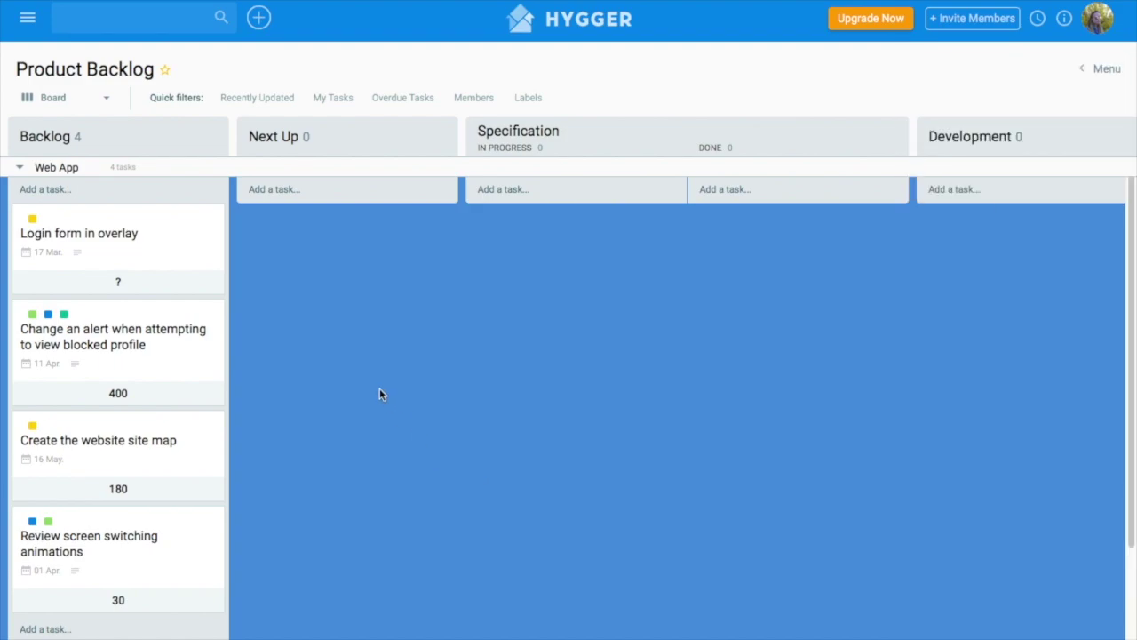
# Step: Score the "Login form in overlay" task with Impact 10, Confidence 10 and Ease 2, and close the task
pyautogui.click(140, 249)
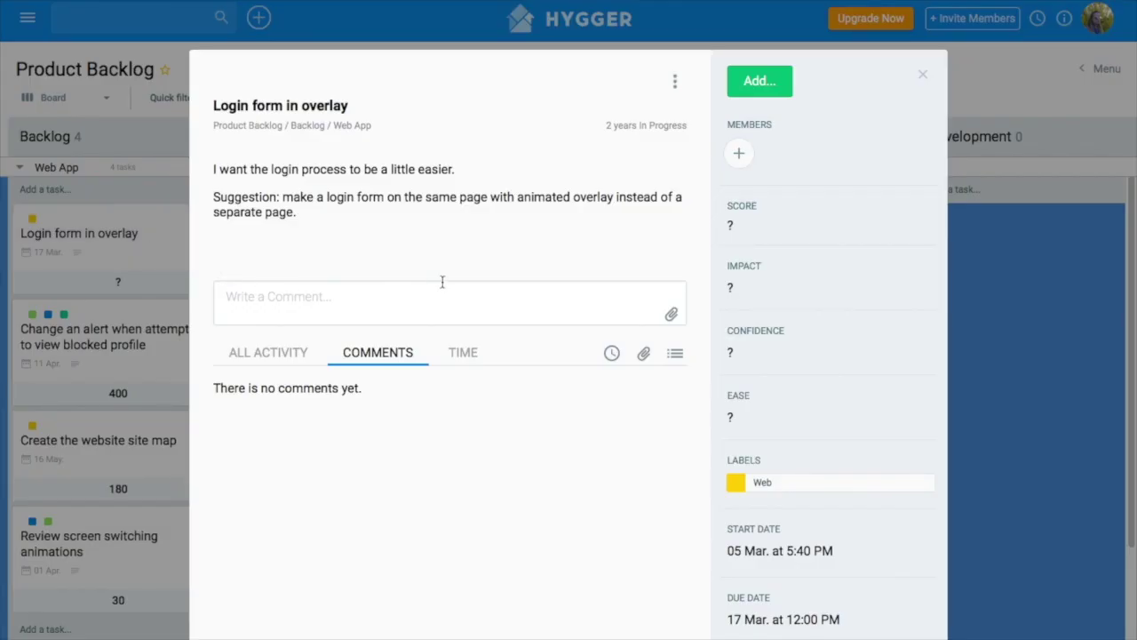
pyautogui.click(729, 287)
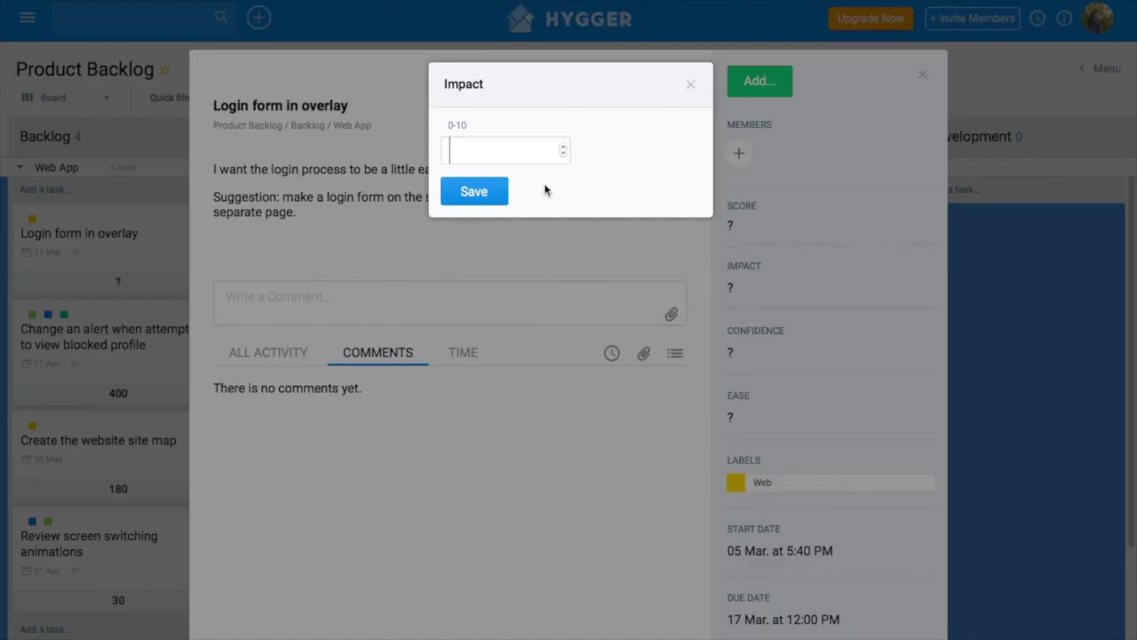
pyautogui.write('10')
pyautogui.click(487, 200)
pyautogui.click(730, 352)
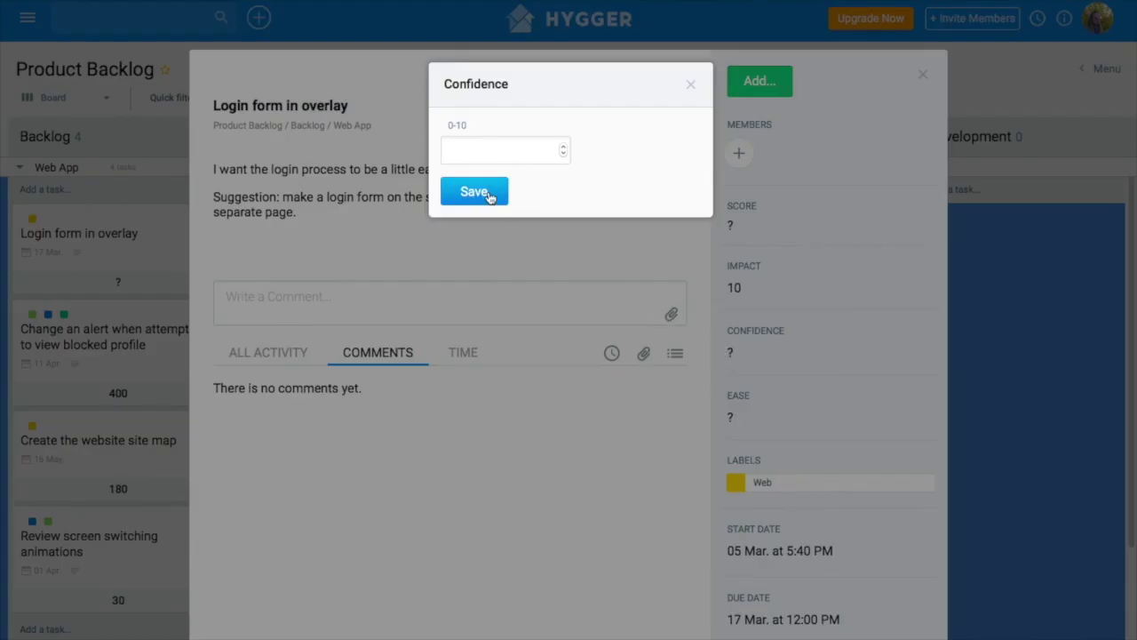
pyautogui.write('10')
pyautogui.click(480, 191)
pyautogui.click(729, 417)
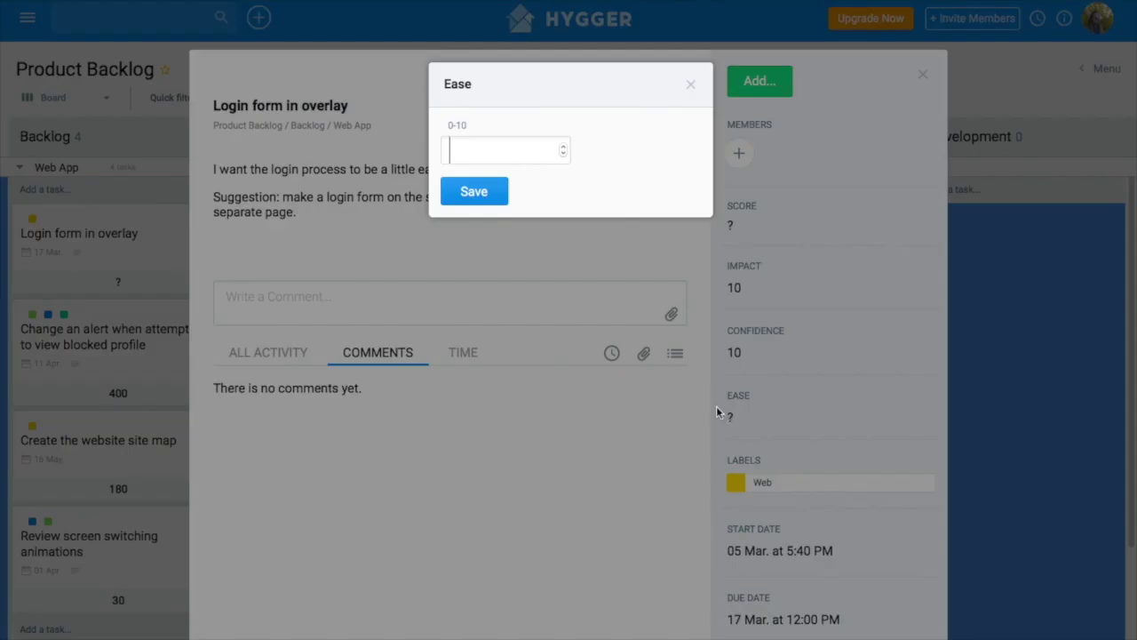
pyautogui.write('2')
pyautogui.click(483, 193)
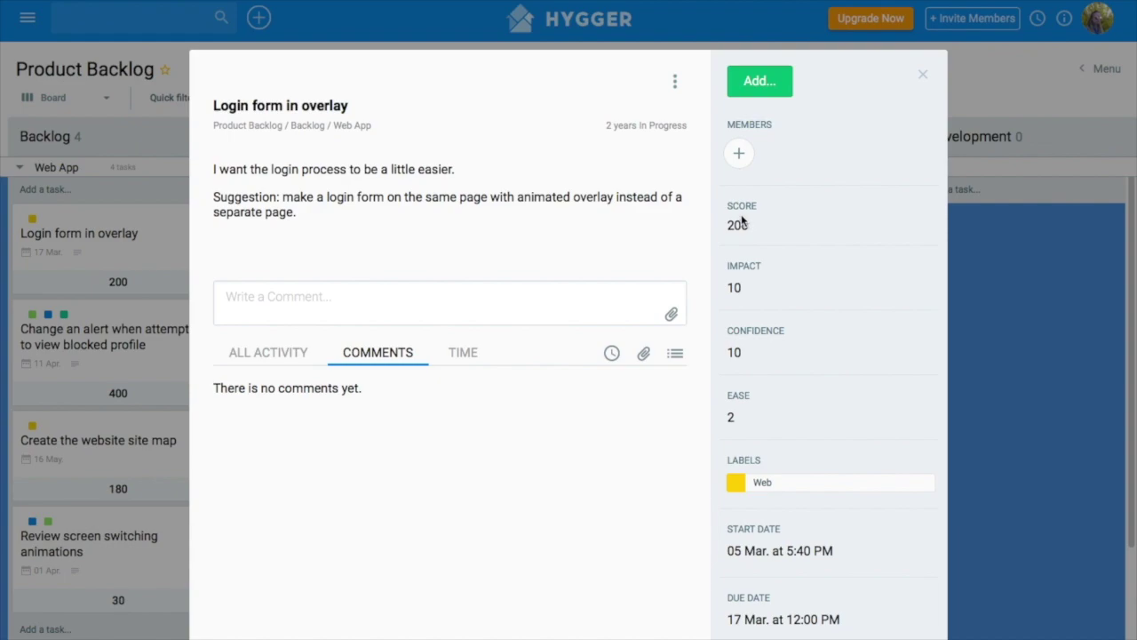
pyautogui.click(922, 75)
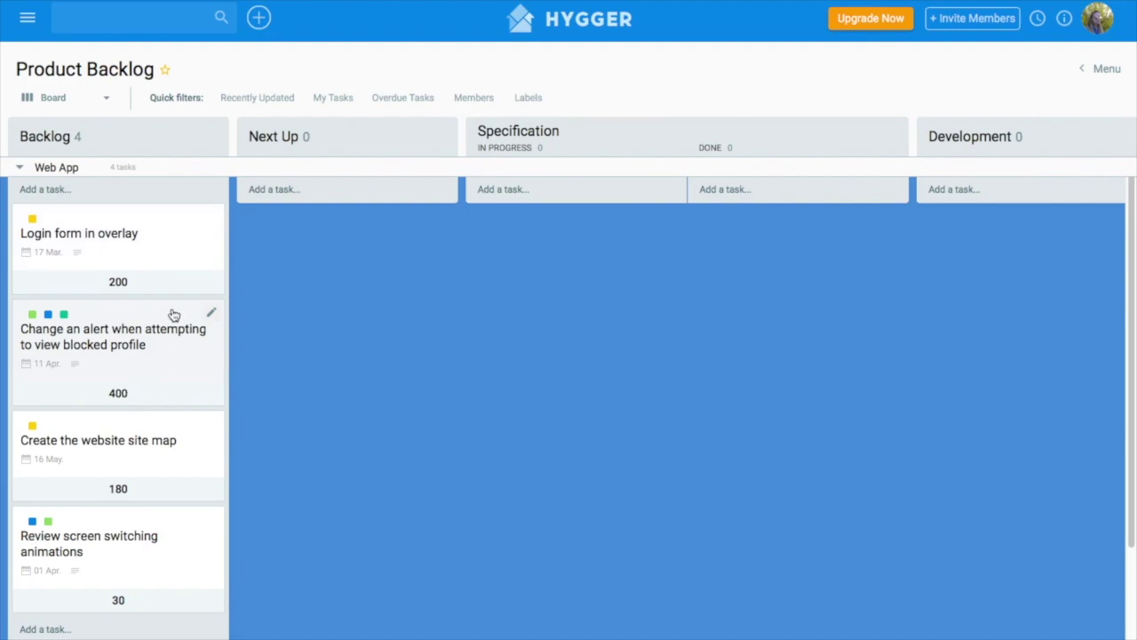
# Step: Sort the tasks in the Backlog column by score and confirm the reordering
pyautogui.click(215, 144)
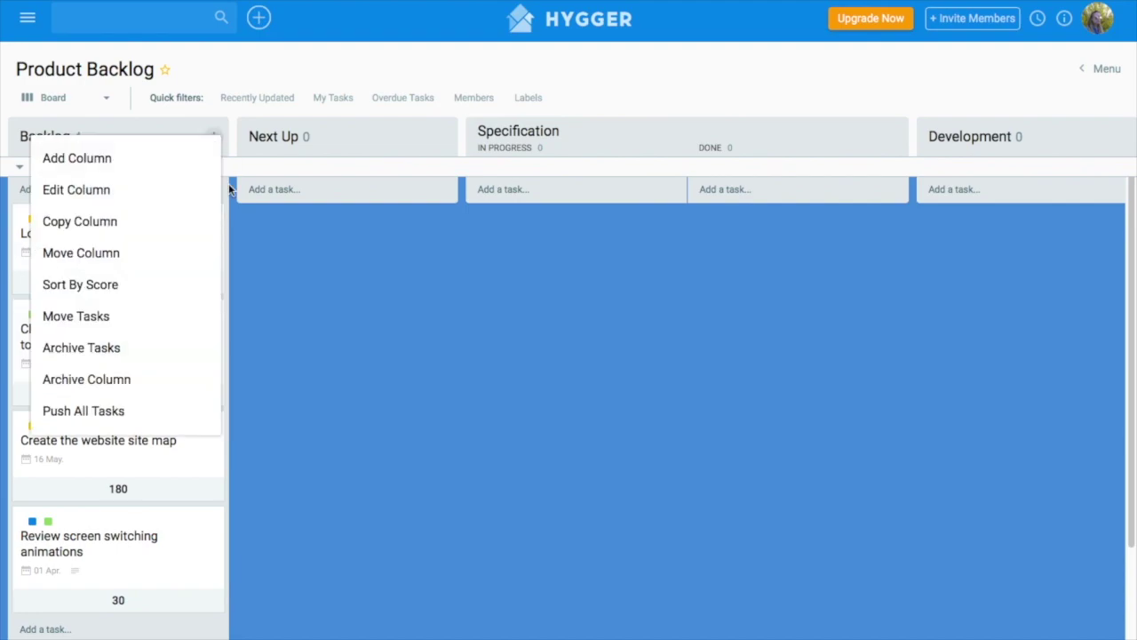
pyautogui.click(168, 282)
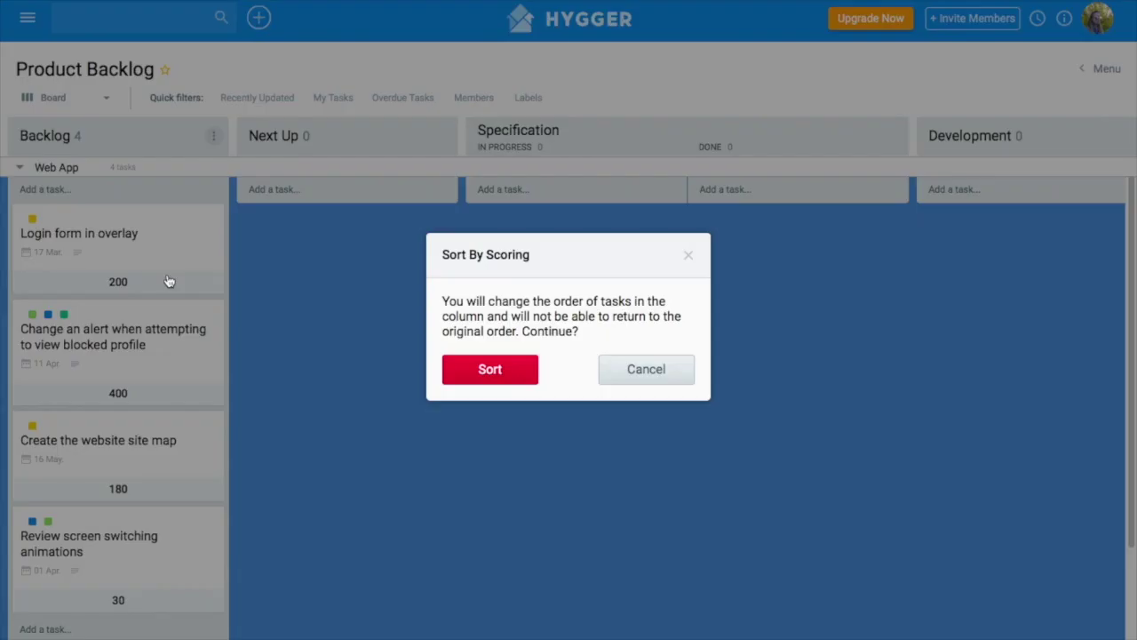
pyautogui.click(475, 373)
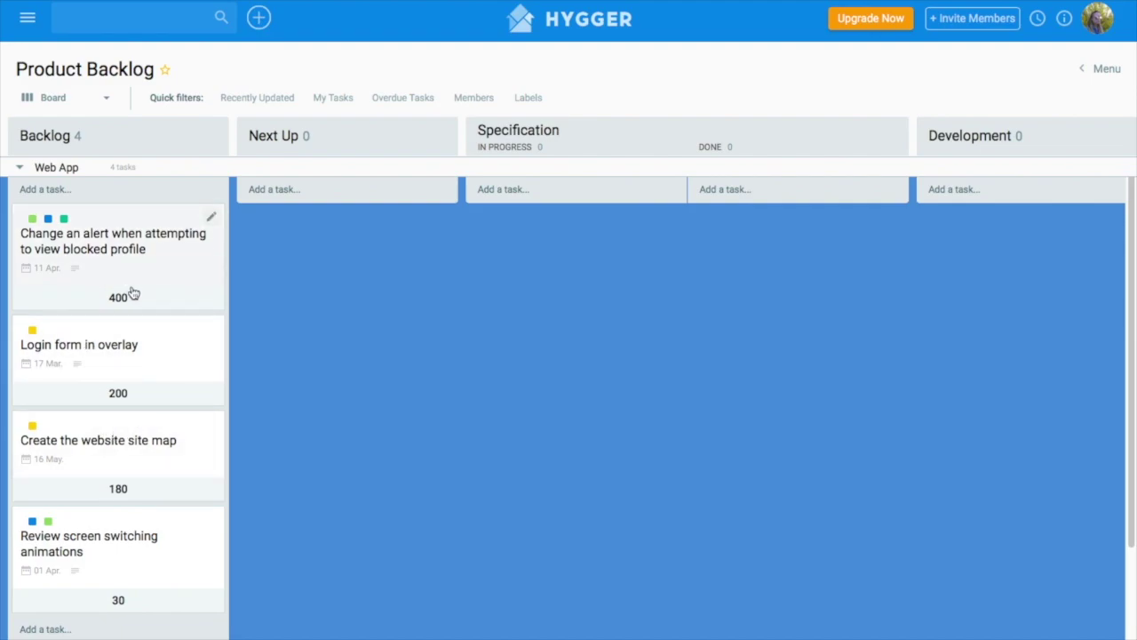
# Step: Show the backlog as a table and sort it in turn by Impact, Confidence, Ease and Score
pyautogui.click(98, 103)
pyautogui.click(125, 164)
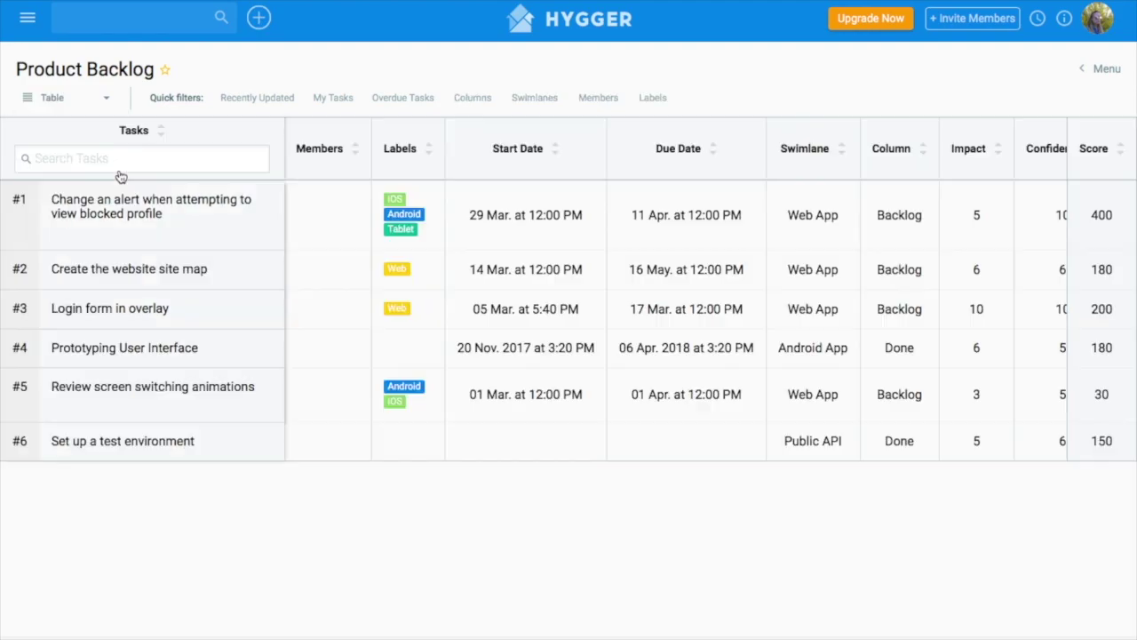
pyautogui.hscroll(3, 533, 619)
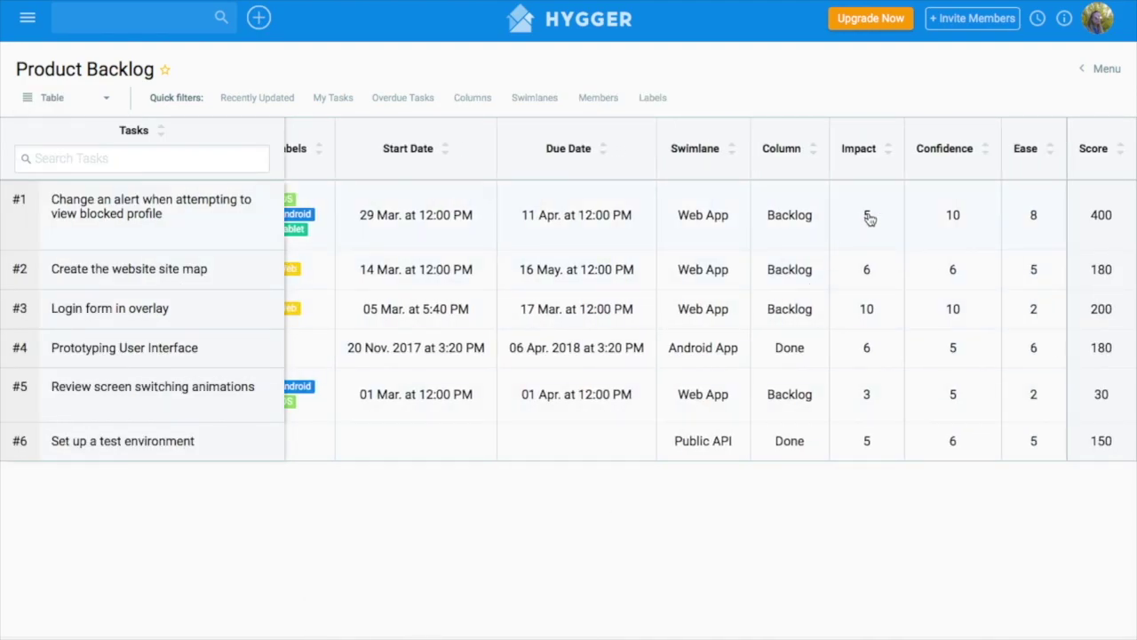
pyautogui.click(889, 148)
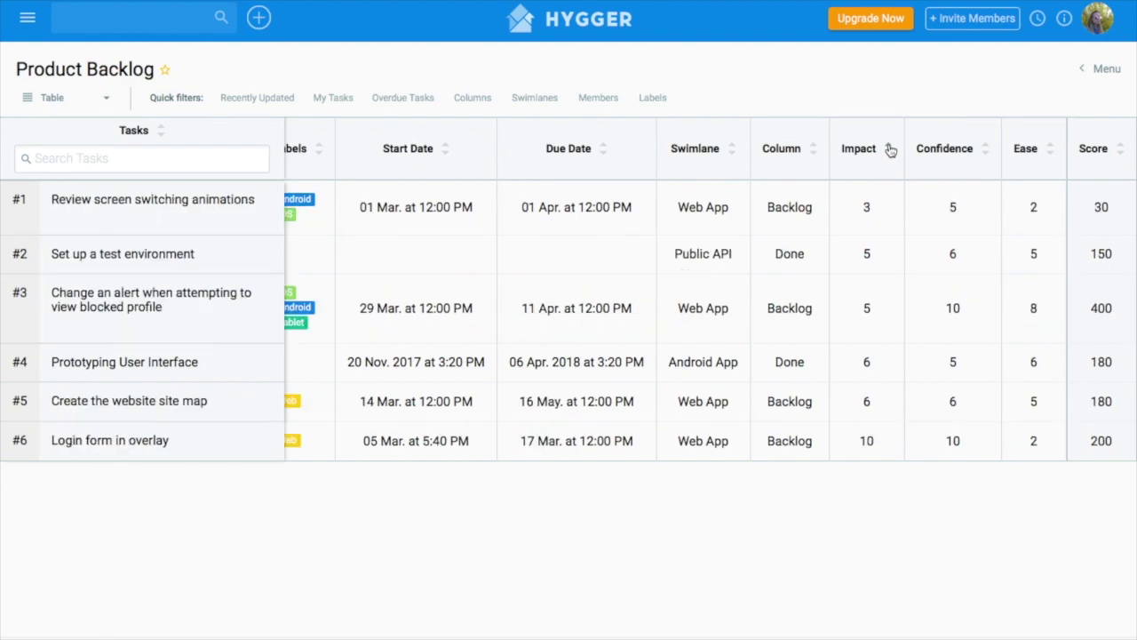
pyautogui.click(985, 149)
pyautogui.click(1052, 148)
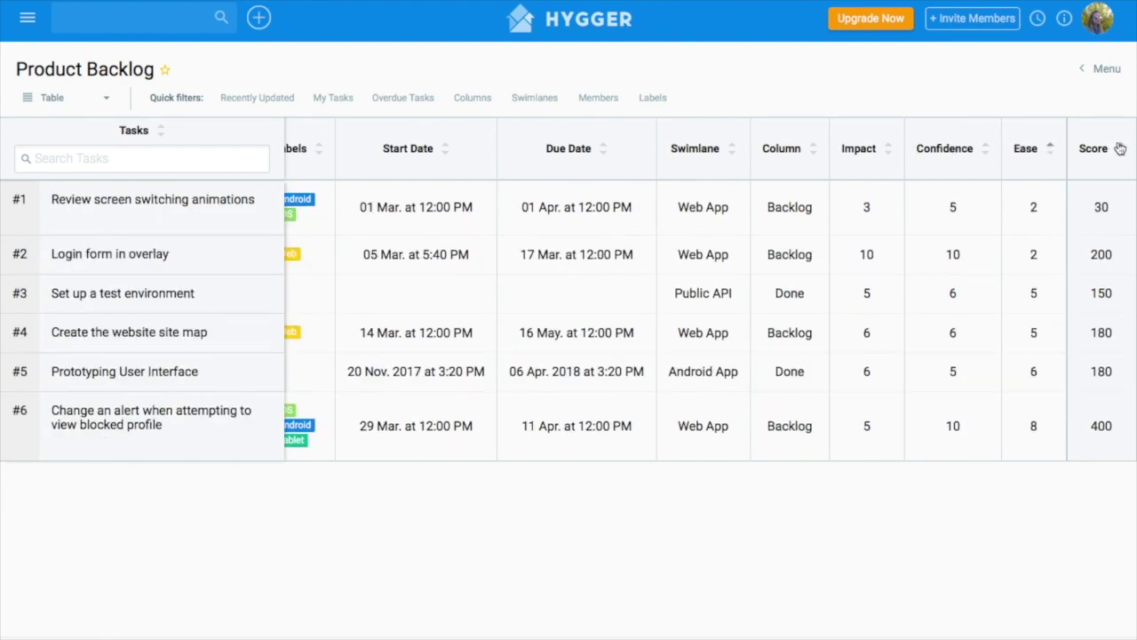
pyautogui.click(1121, 149)
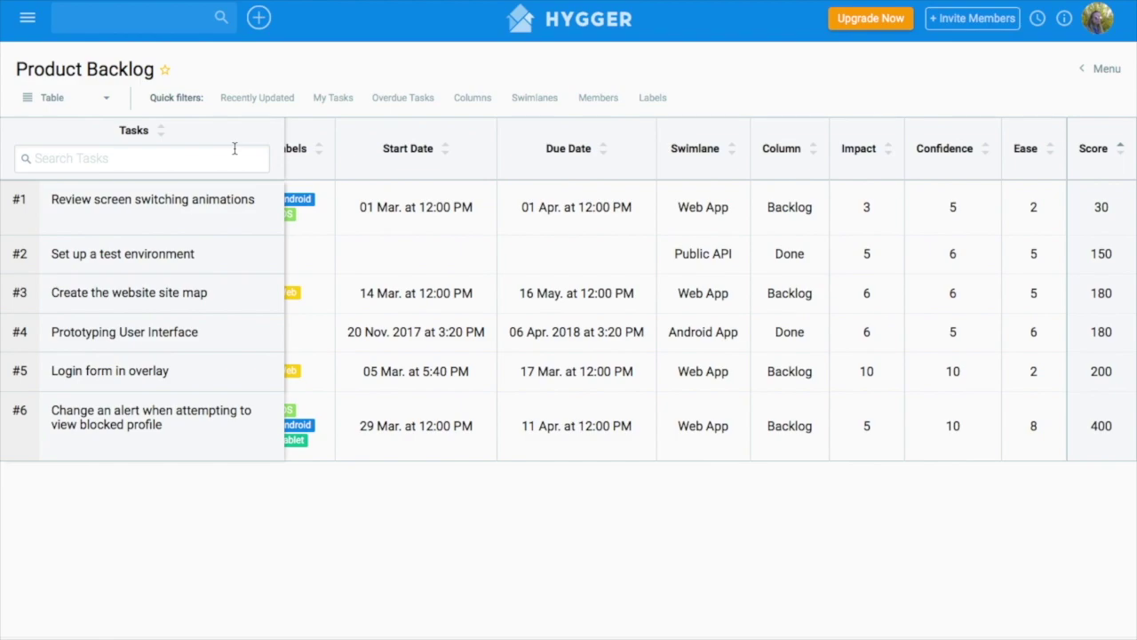
# Step: In board view, move "Change an alert when attempting to view blocked profile" to Next Up and "Create the website site map" to Specification In Progress
pyautogui.click(89, 105)
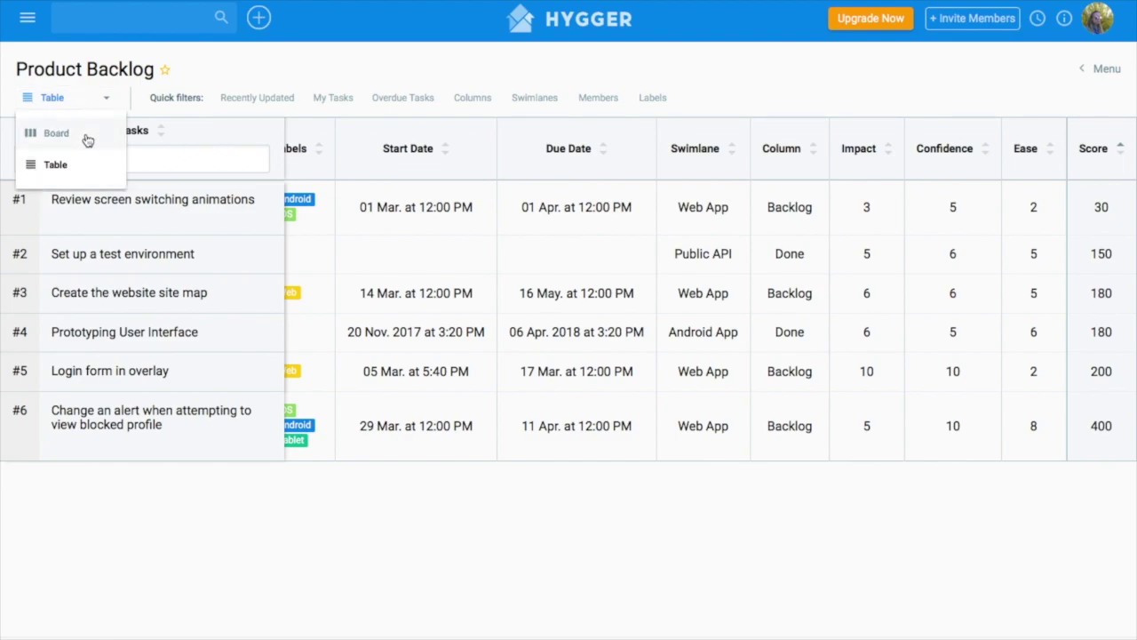
pyautogui.click(87, 135)
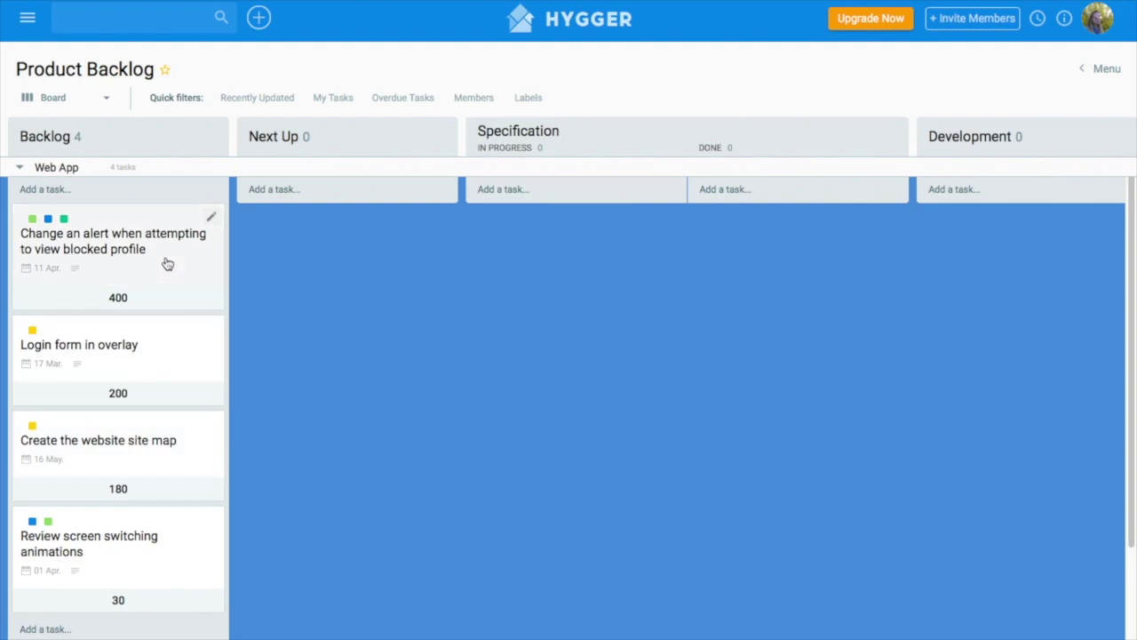
pyautogui.moveTo(145, 264); pyautogui.dragTo(304, 258)
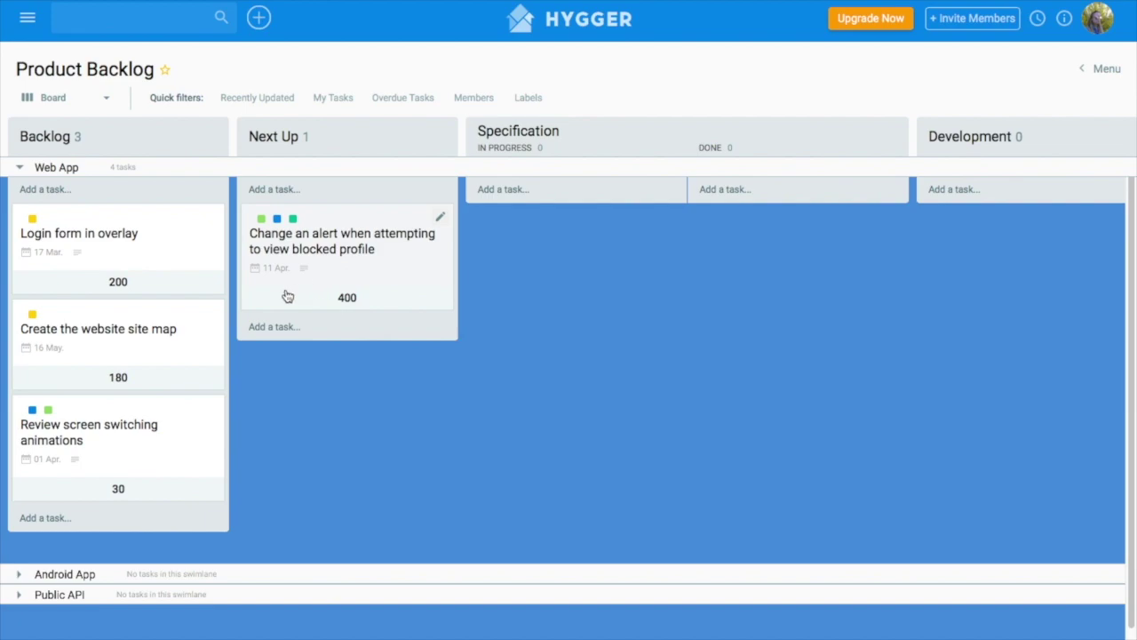
pyautogui.moveTo(125, 329); pyautogui.dragTo(567, 253)
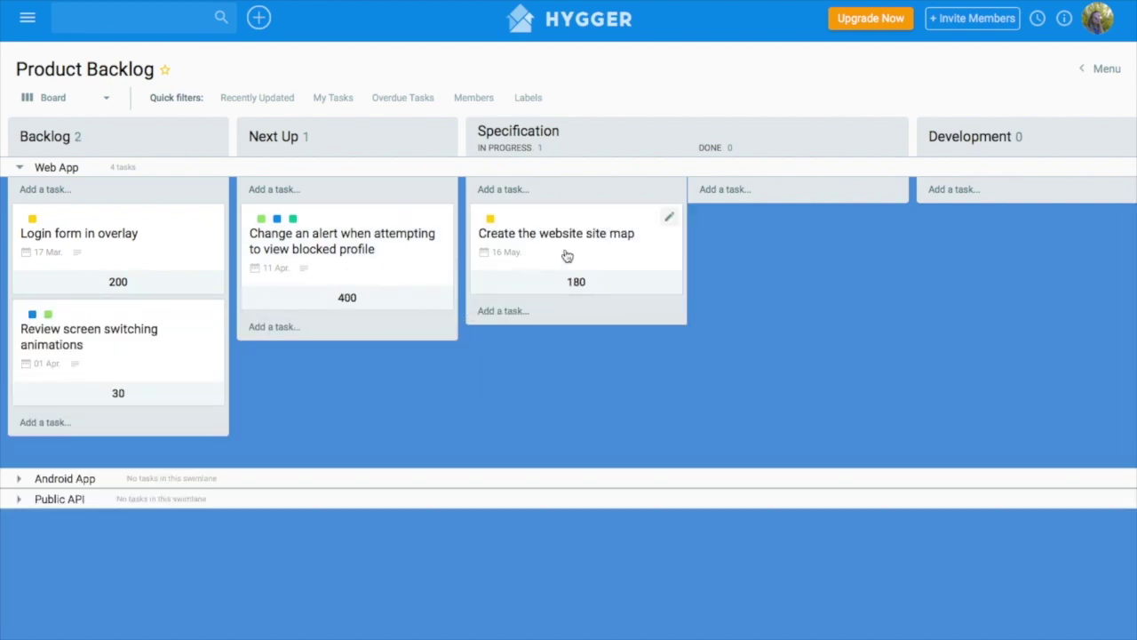
# Step: Set the Impact of the "Create the website site map" task to 7 and its Ease to 6
pyautogui.click(569, 252)
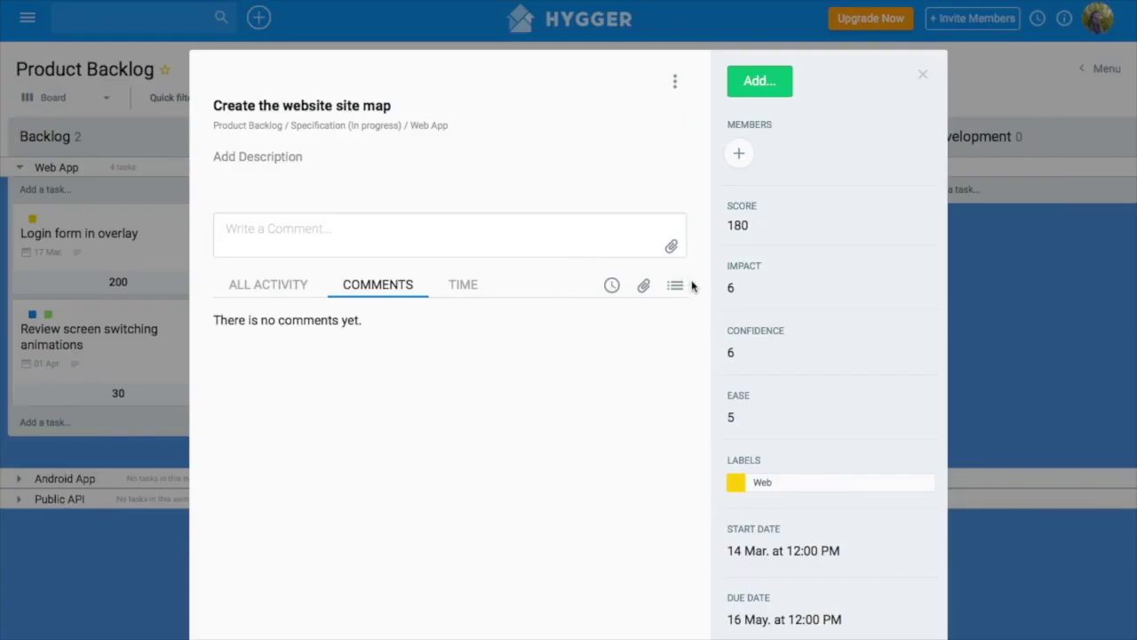
pyautogui.click(729, 284)
pyautogui.press('BackSpace')
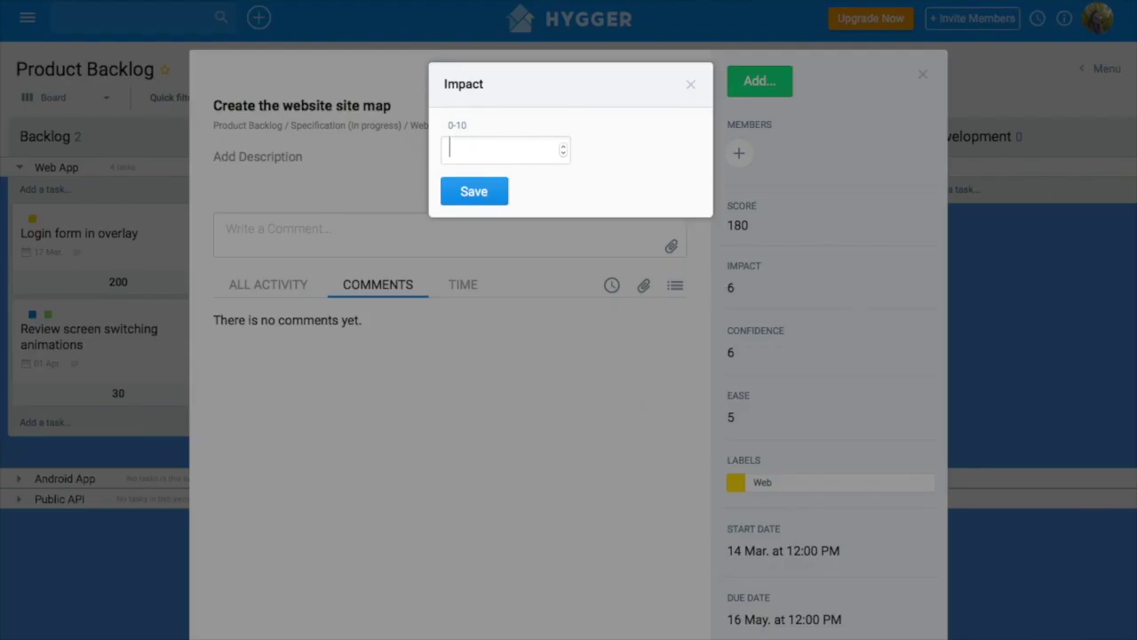
pyautogui.write('7')
pyautogui.click(504, 196)
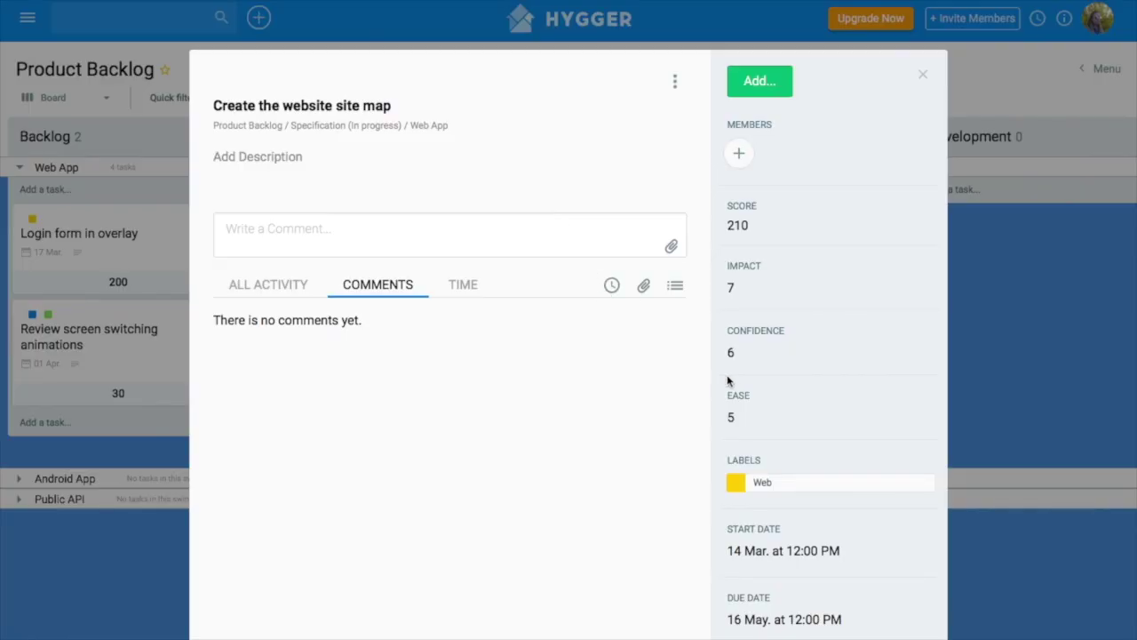
pyautogui.click(737, 415)
pyautogui.press('BackSpace')
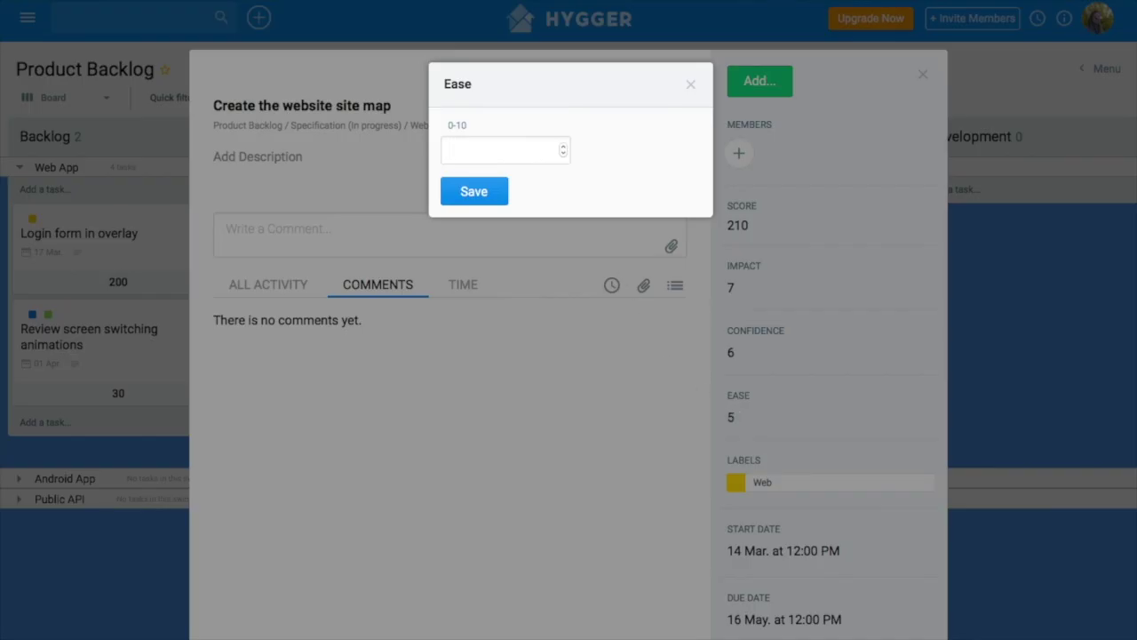
pyautogui.write('6')
pyautogui.click(474, 198)
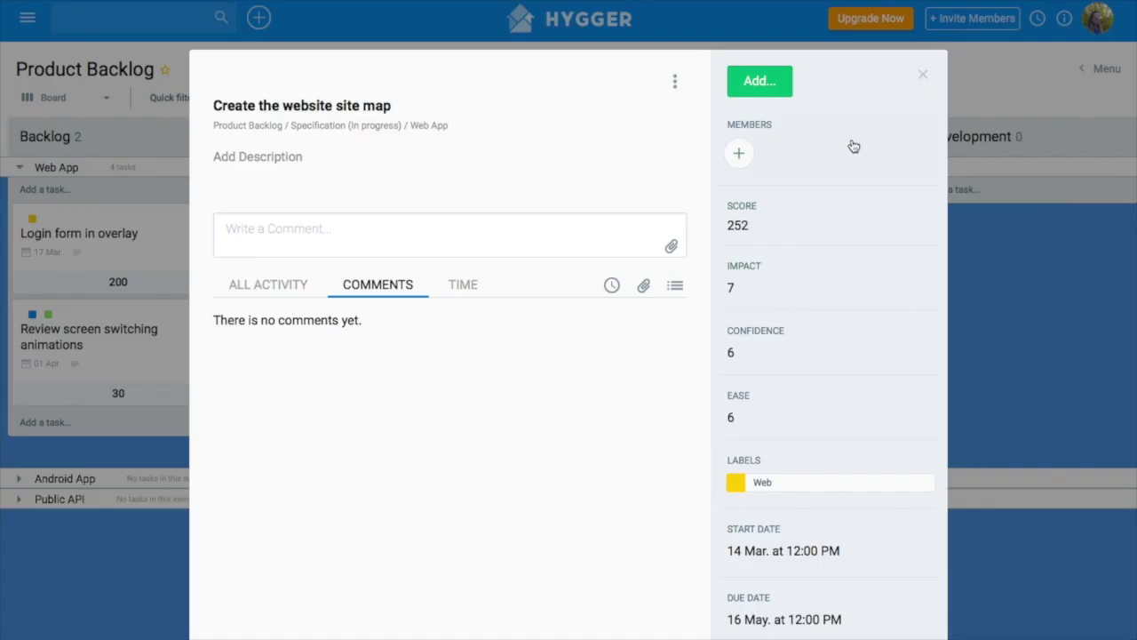
# Step: Move "Create the website site map" to Specification Done and "Review screen switching animations" to Development
pyautogui.click(921, 77)
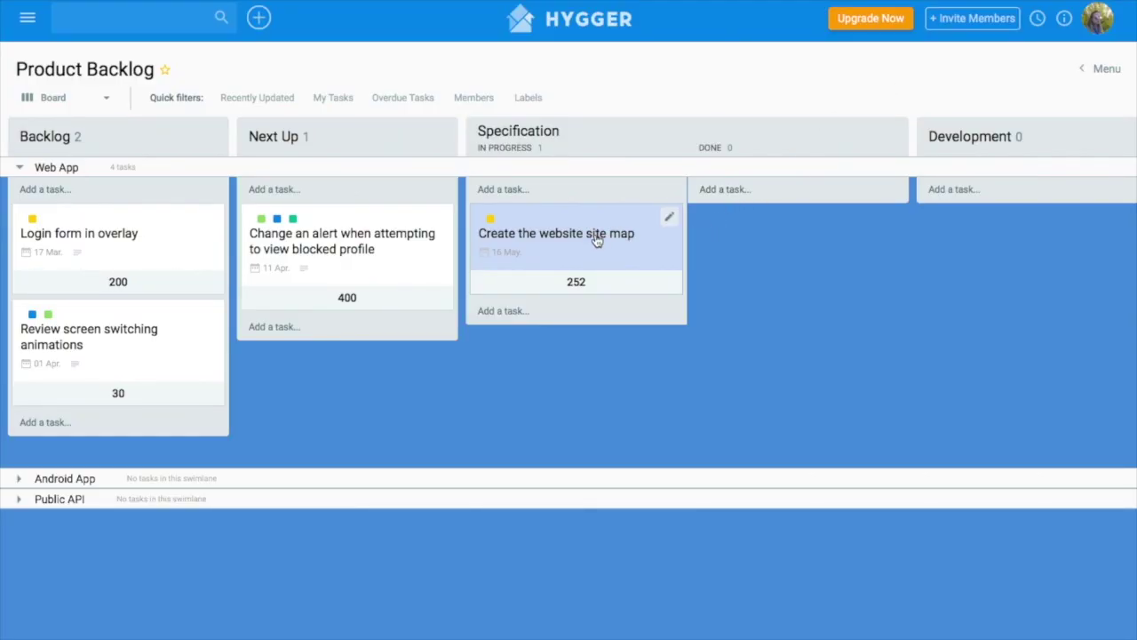
pyautogui.moveTo(597, 239); pyautogui.dragTo(813, 237)
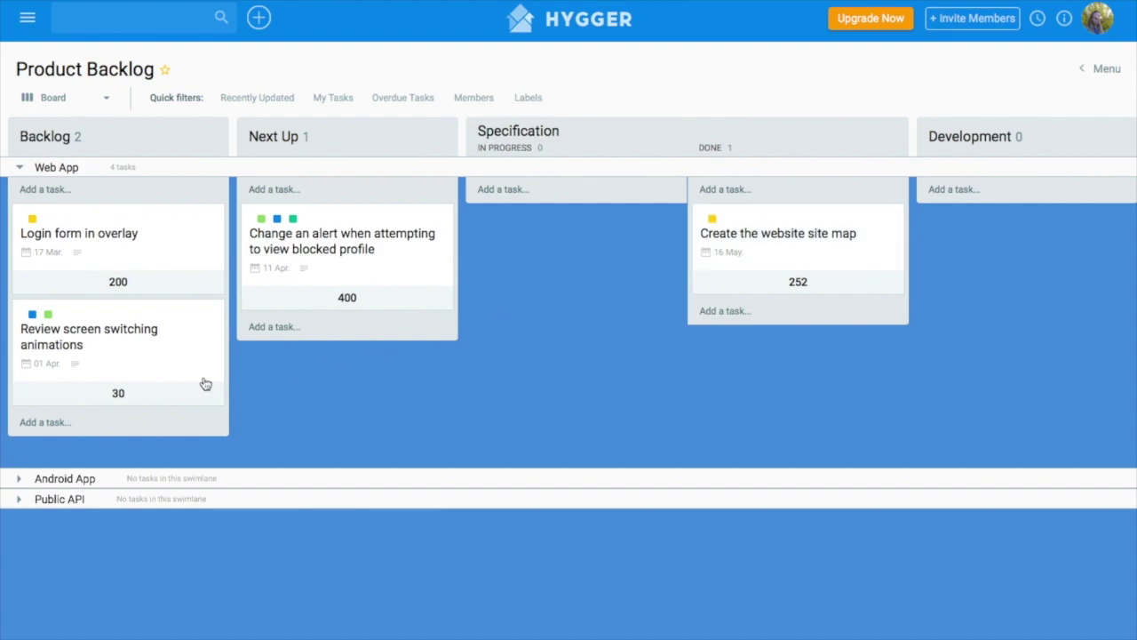
pyautogui.moveTo(205, 383); pyautogui.dragTo(1004, 261)
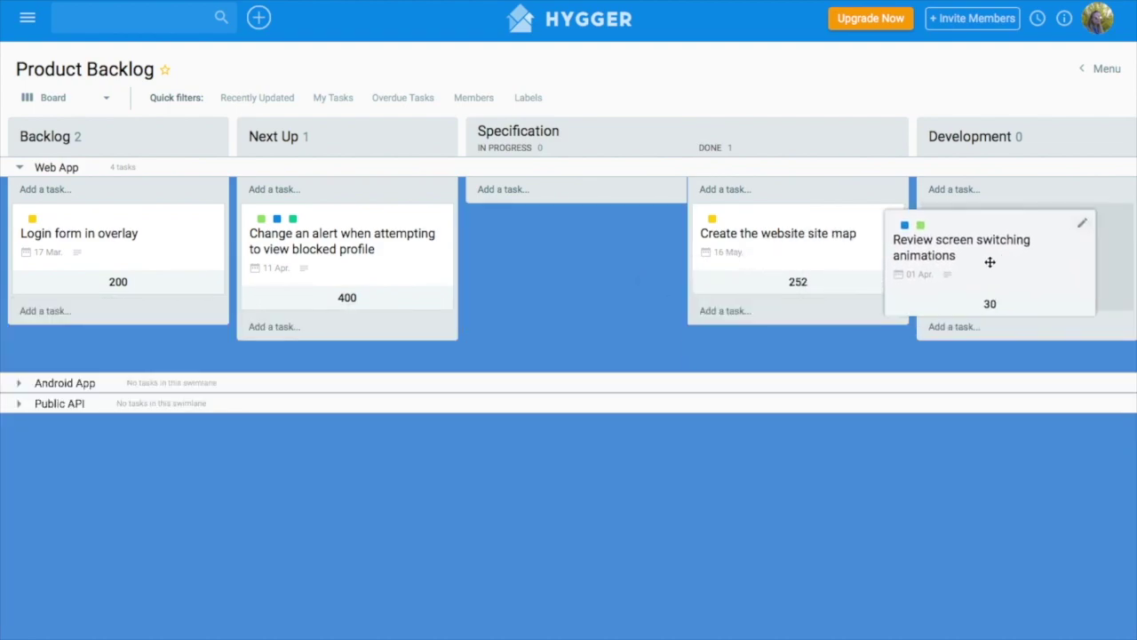
# Step: Push "Review screen switching animations" to the Development on Kanban Board, in the Blockers swimlane, at the top of the To Do column
pyautogui.click(989, 260)
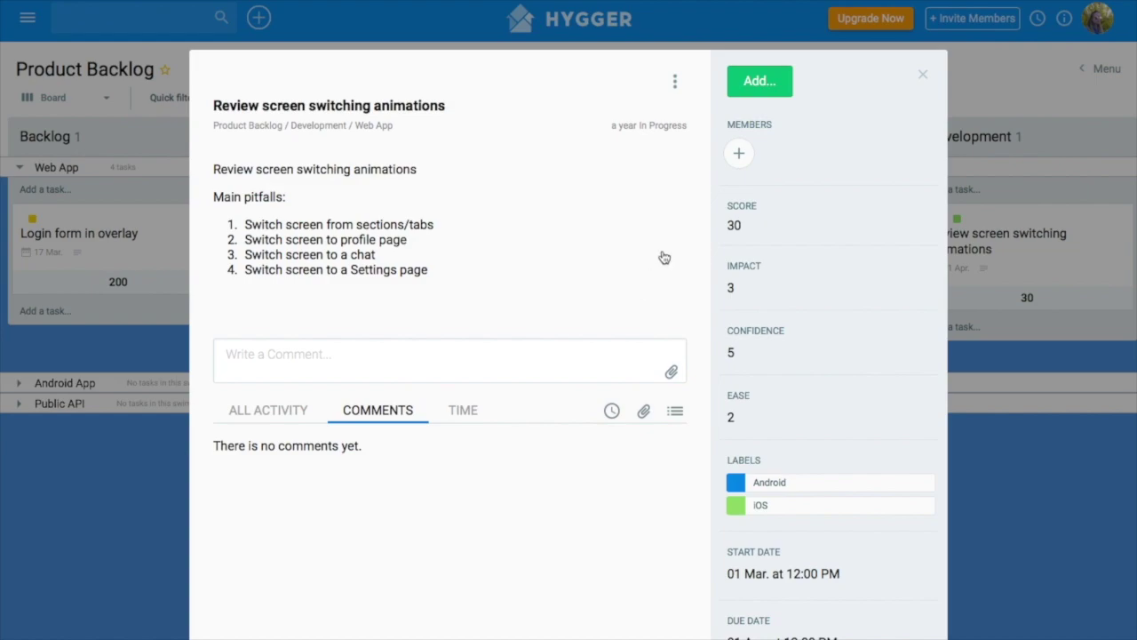
pyautogui.click(674, 80)
pyautogui.click(632, 208)
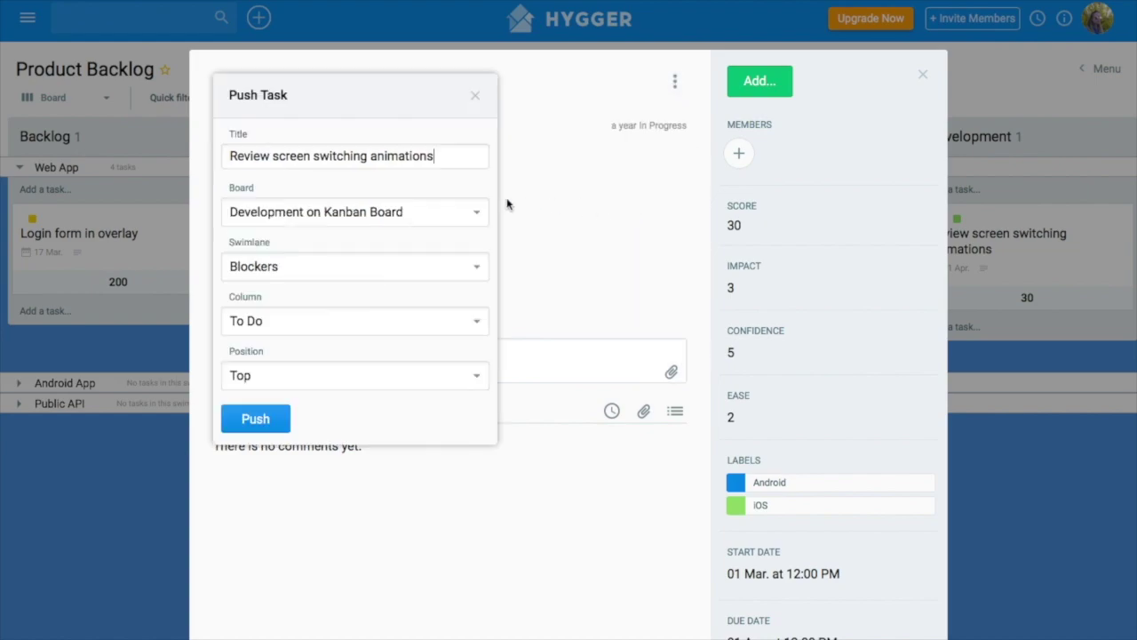
pyautogui.click(257, 418)
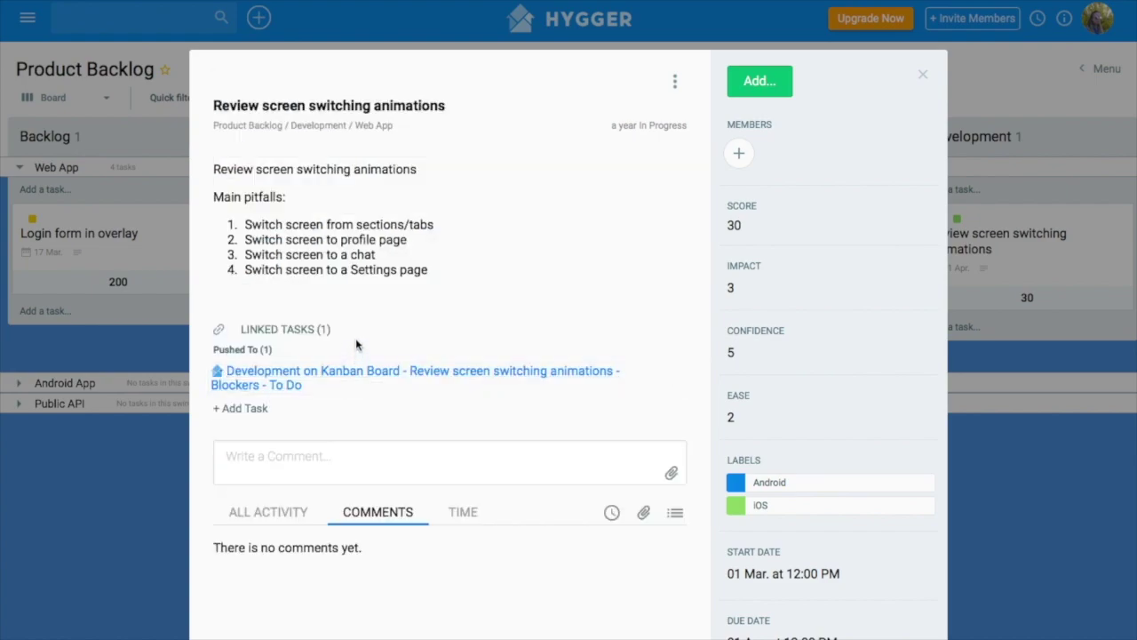
# Step: Mark the linked copy on the Development on Kanban Board as done and check the original task on the Product Backlog board
pyautogui.click(445, 373)
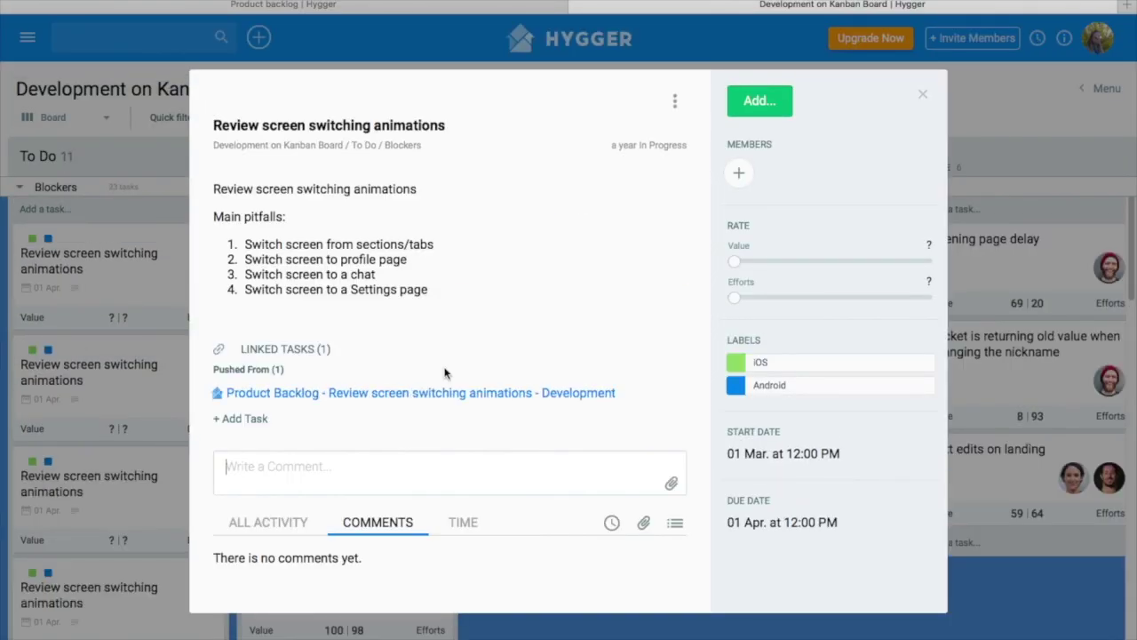
pyautogui.click(675, 101)
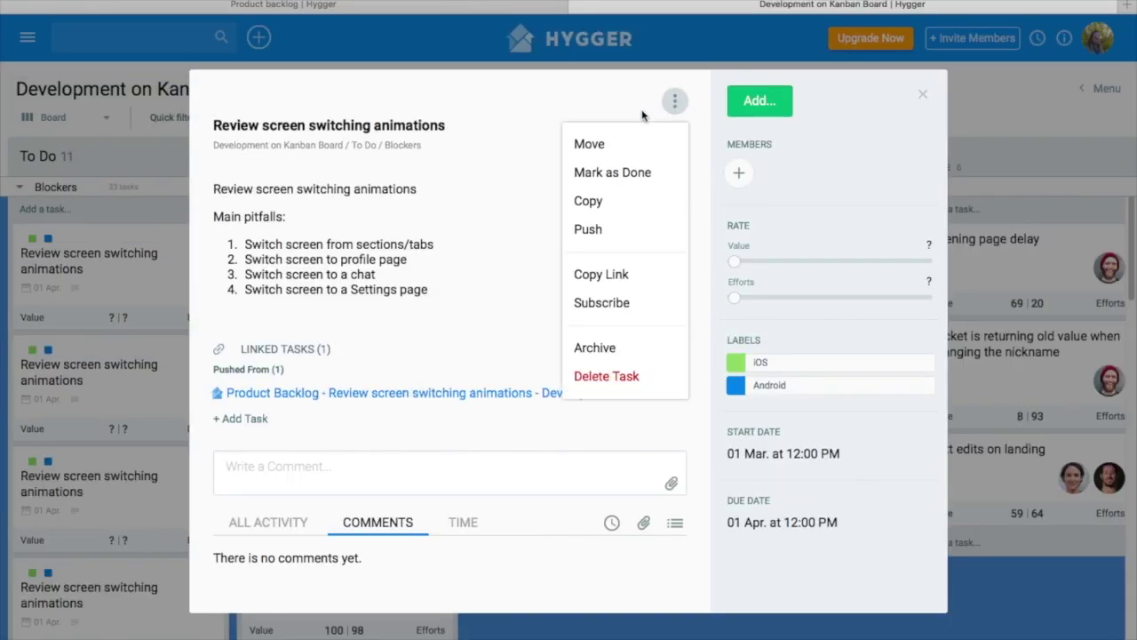
pyautogui.click(638, 174)
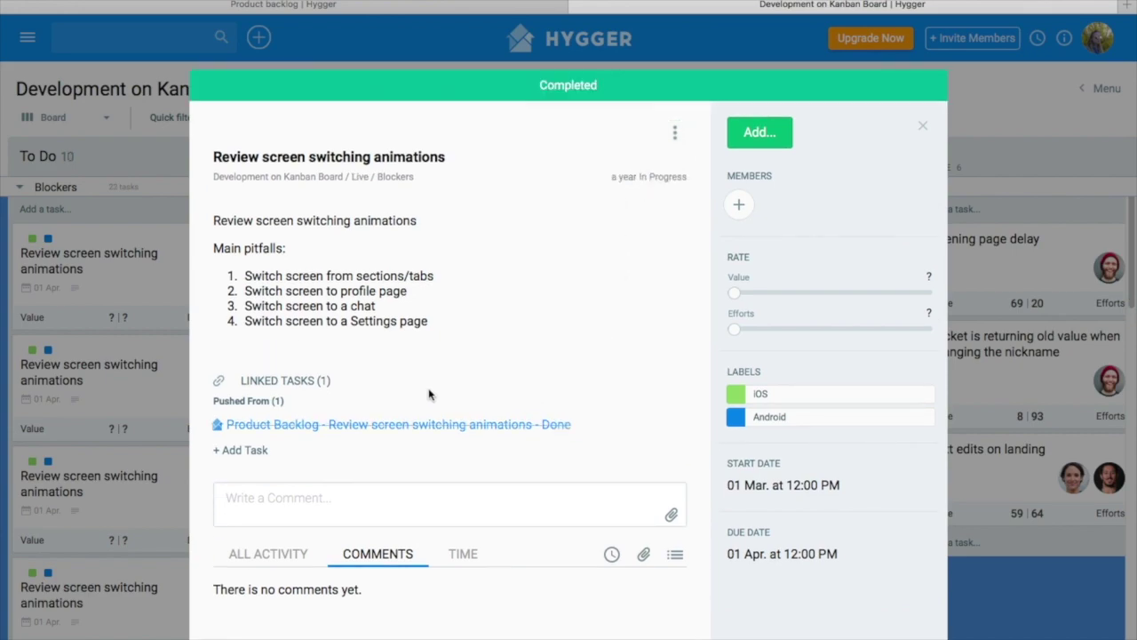
pyautogui.click(515, 6)
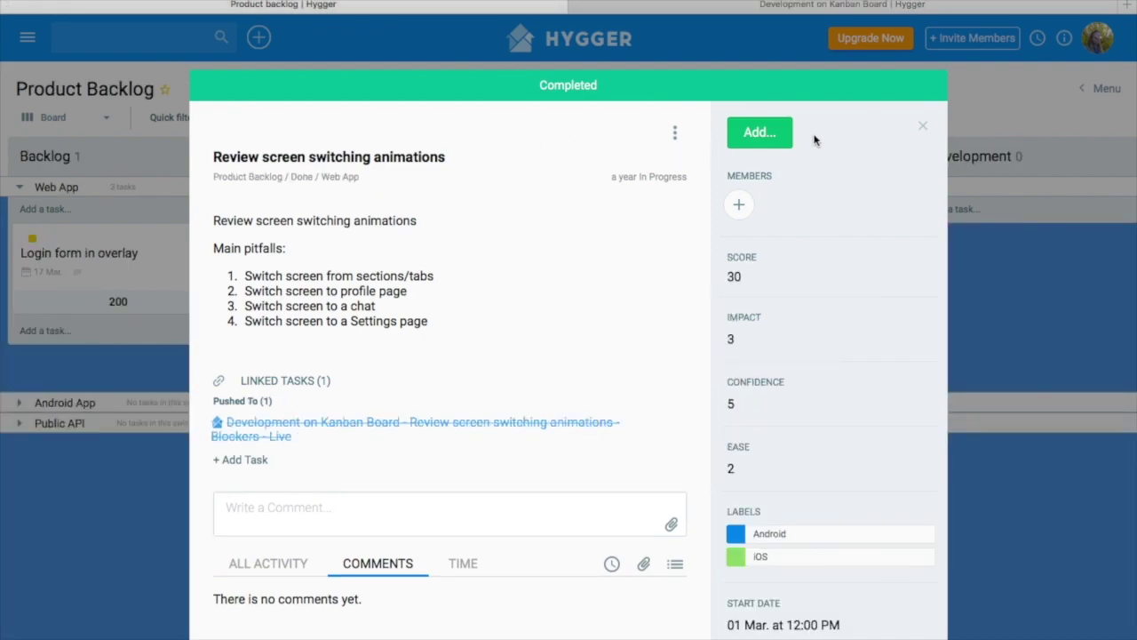
pyautogui.click(922, 129)
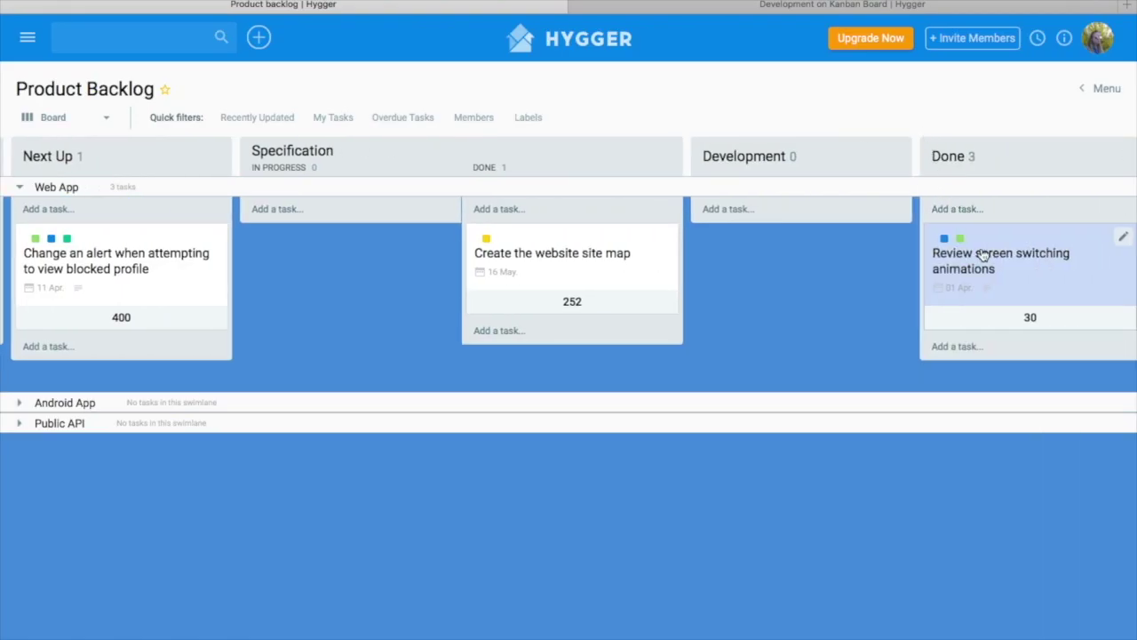
# Step: Open the Product Launch Roadmap and add the Product Backlog task "Login form in overlay" to the Product Management Plan
pyautogui.click(28, 39)
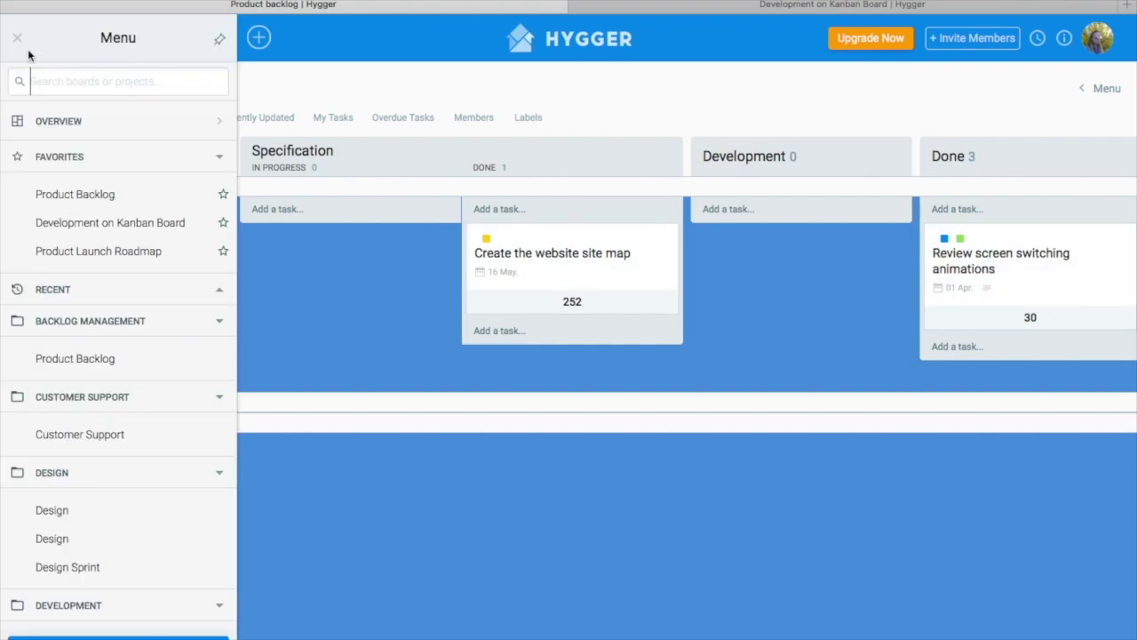
pyautogui.click(131, 252)
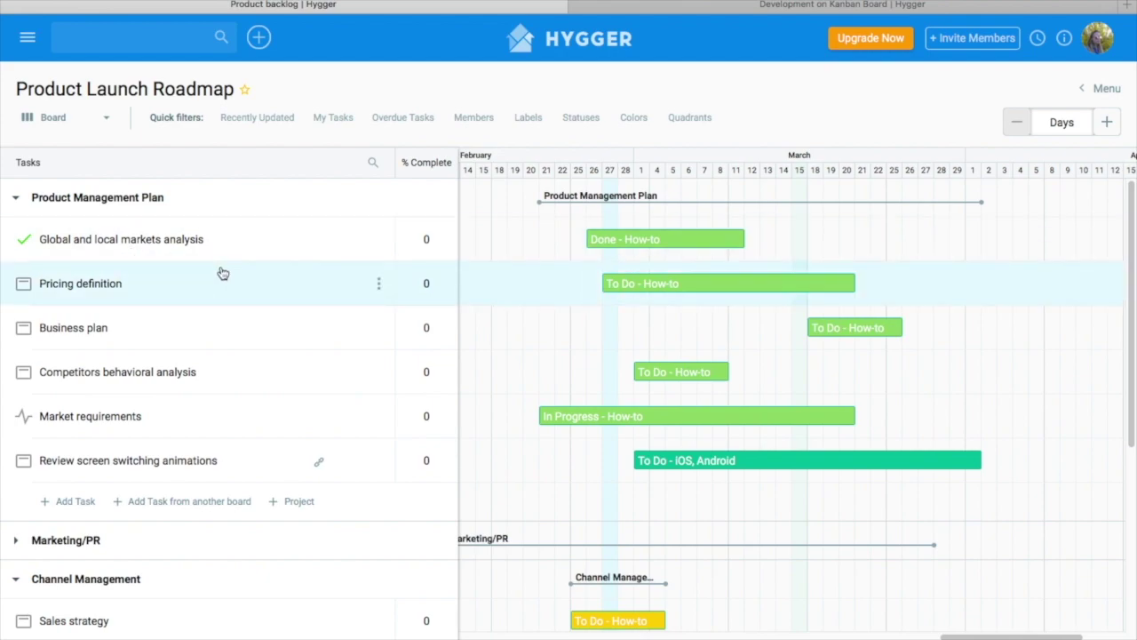
pyautogui.click(185, 504)
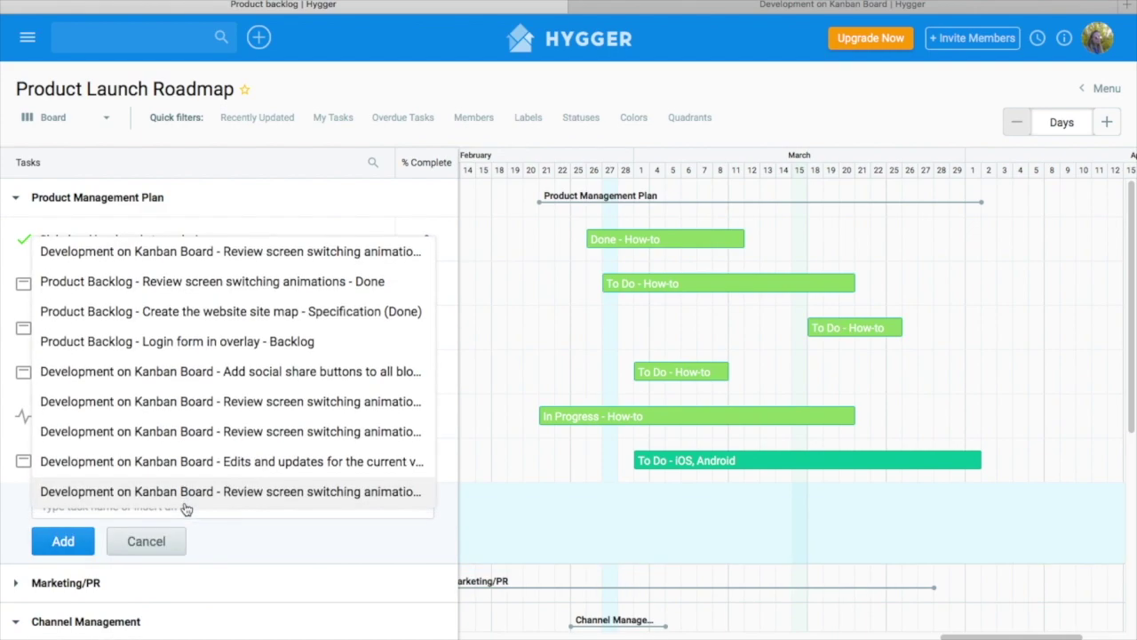
pyautogui.click(202, 324)
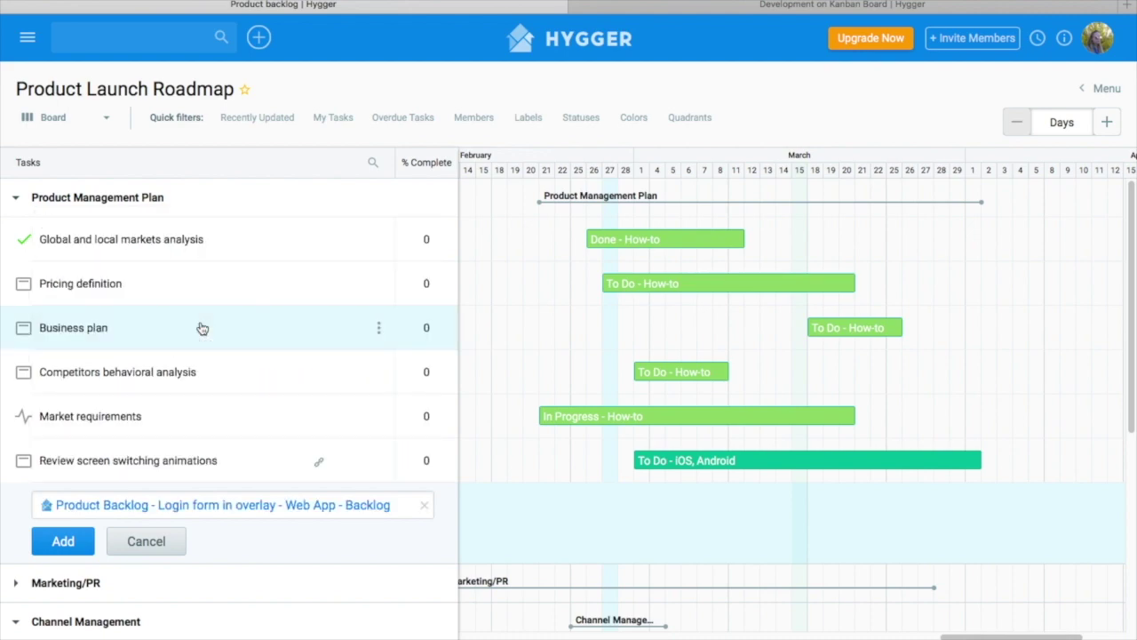
pyautogui.click(83, 543)
# Step: Add "Add social share buttons to all blog articles" from the Development on Kanban Board to the Product Management Plan
pyautogui.click(182, 544)
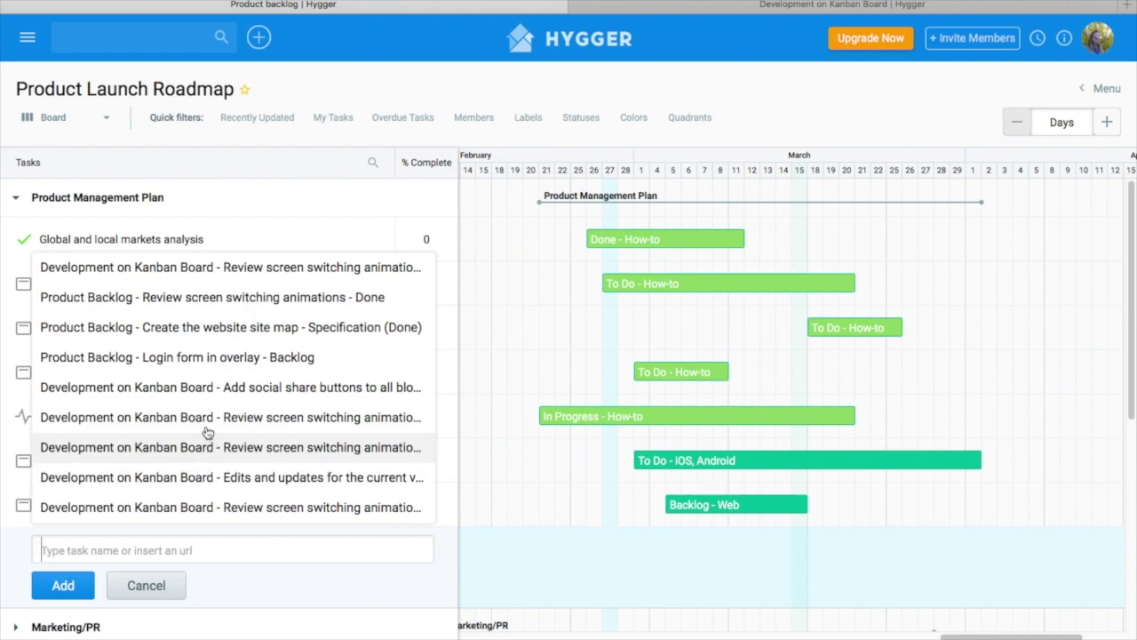
pyautogui.click(205, 389)
pyautogui.click(89, 586)
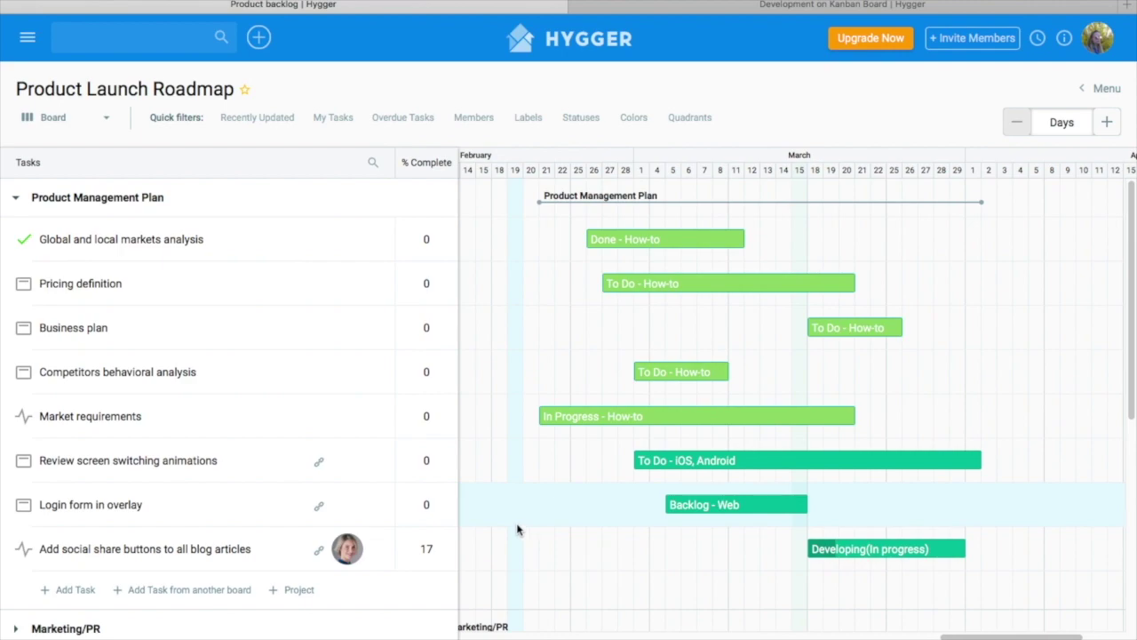
# Step: Set the completion percentage of the "Login form in overlay" roadmap task to 26
pyautogui.click(430, 510)
pyautogui.click(434, 512)
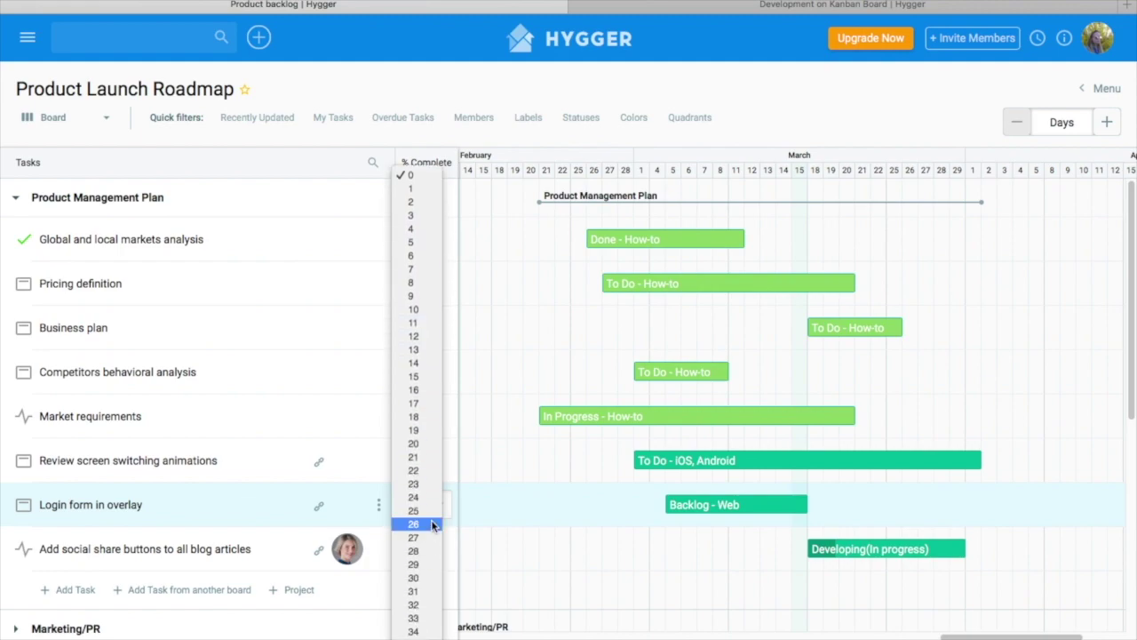
pyautogui.click(434, 525)
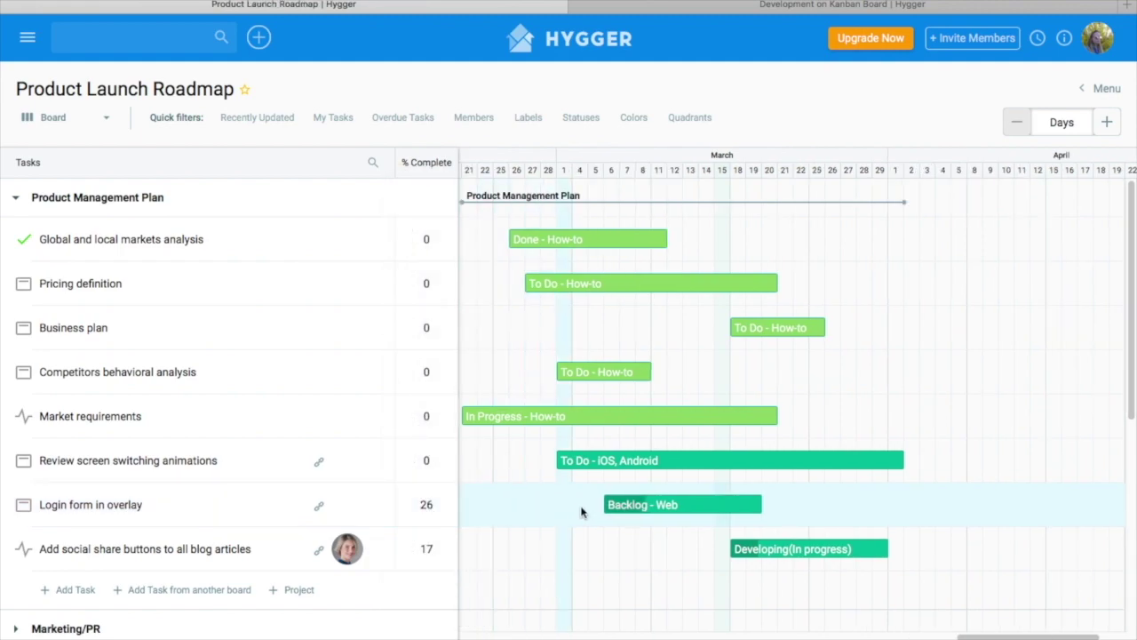